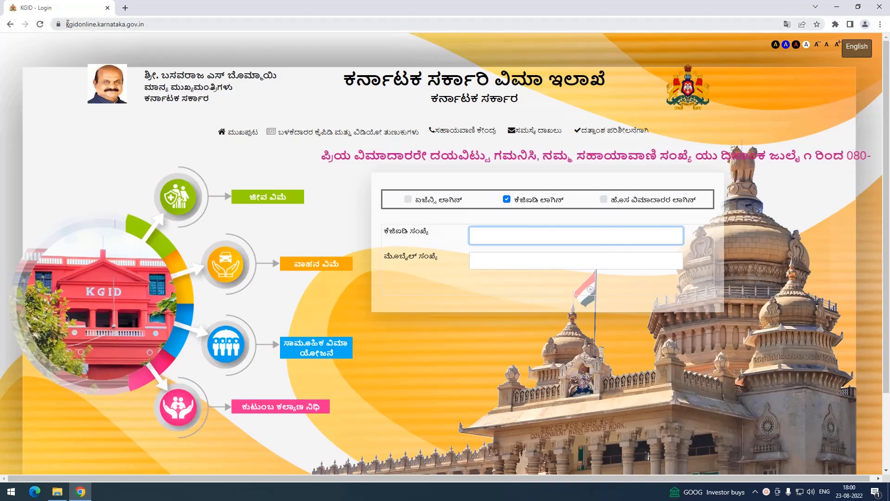
# Step: Review the page address, the agency, KGID and new-policyholder login forms, and the English language option, leaving KGID login selected
pyautogui.click(124, 25)
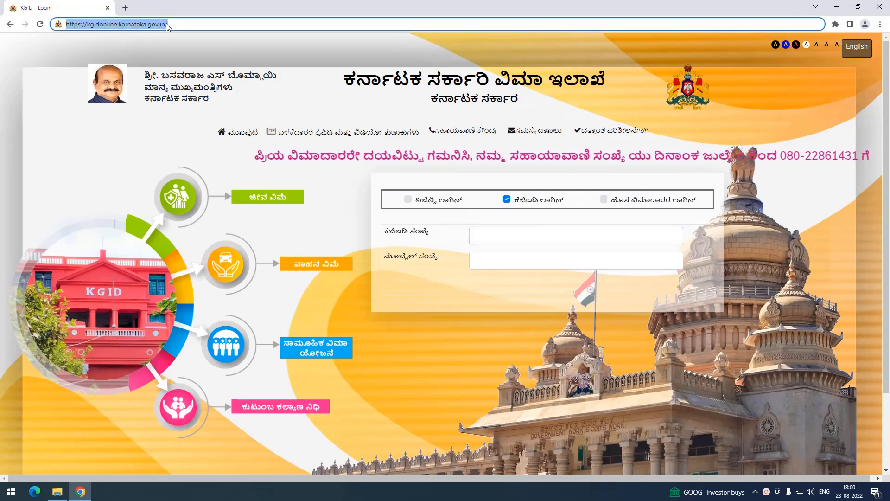
pyautogui.click(180, 25)
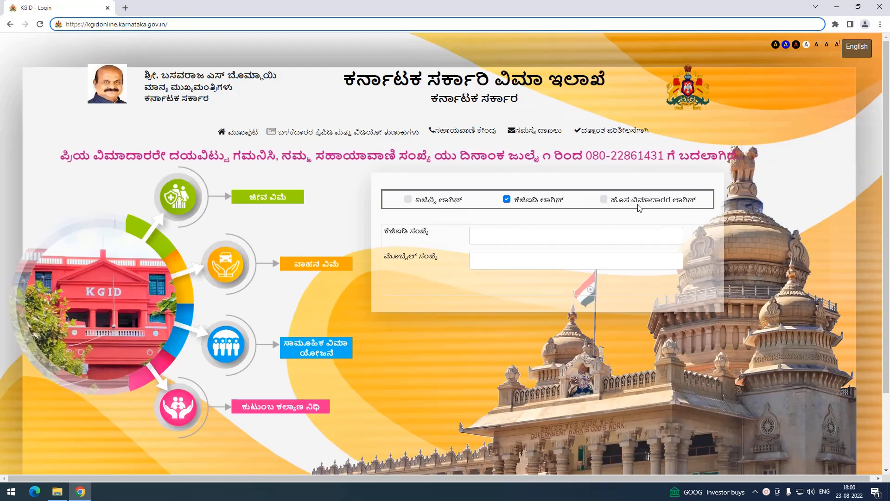
pyautogui.click(408, 199)
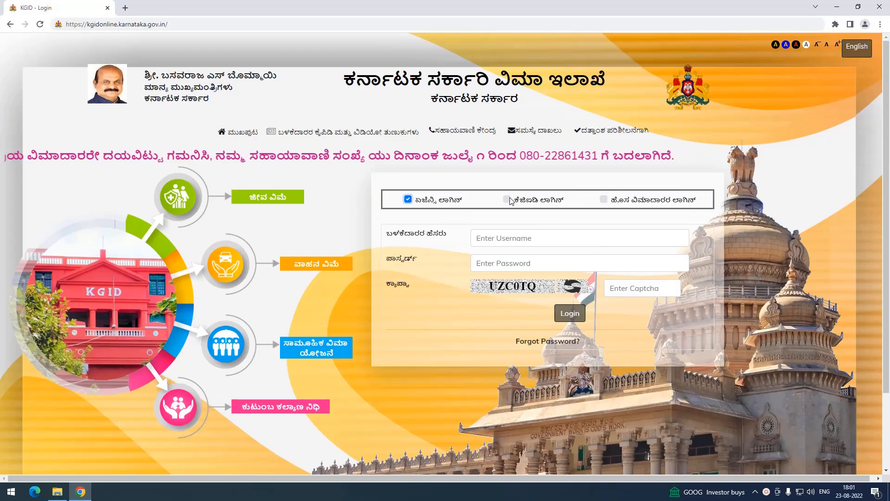
pyautogui.click(507, 199)
pyautogui.click(603, 199)
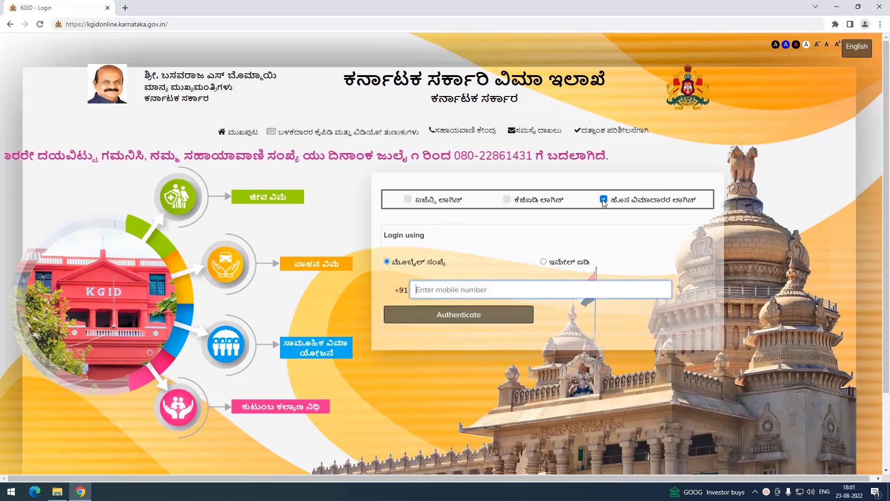
pyautogui.click(516, 203)
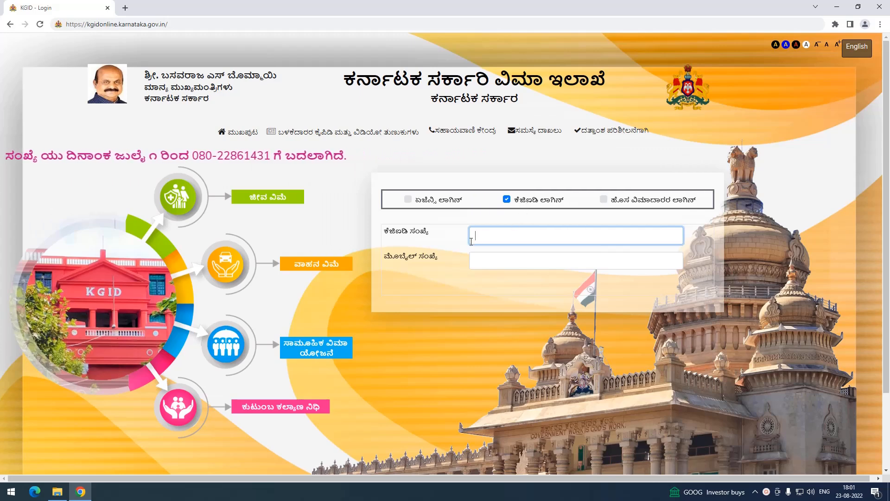
pyautogui.click(857, 55)
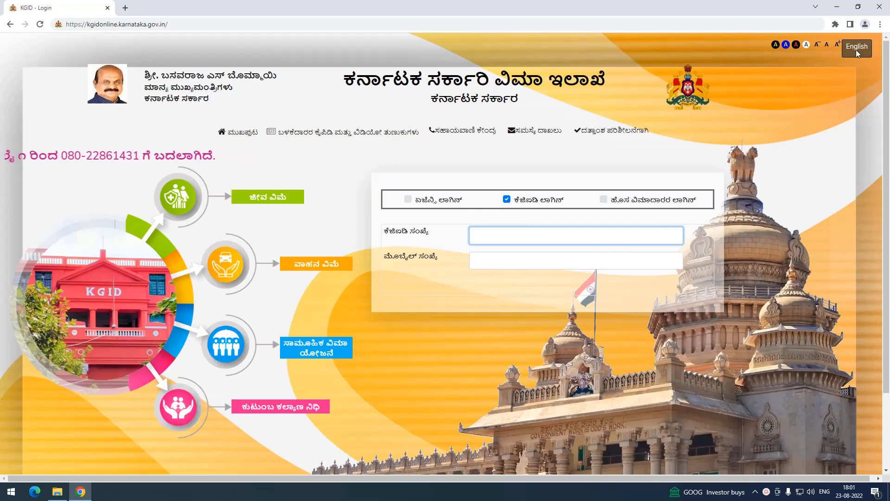
pyautogui.click(859, 48)
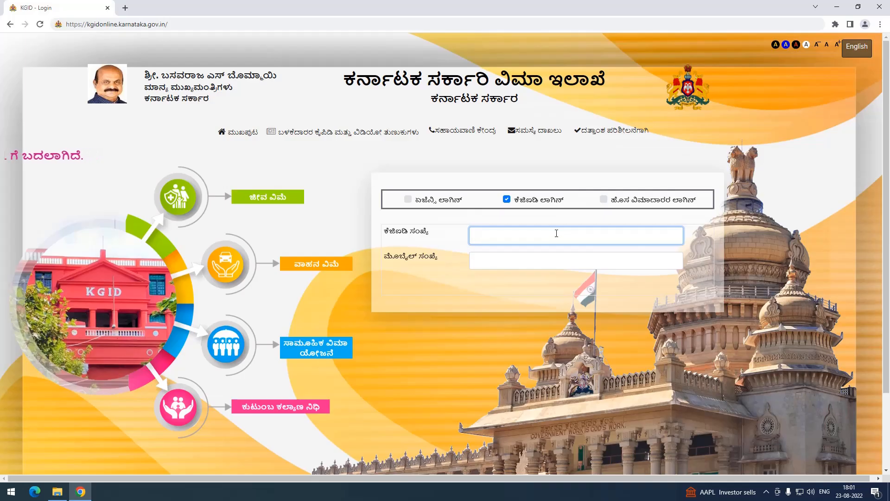
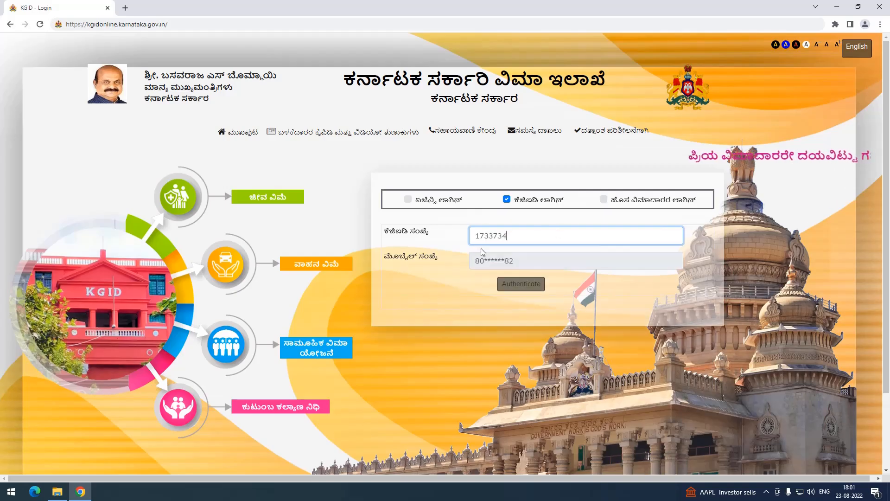
# Step: Enter the KGID policy number in the login form and request authentication through the linked mobile number
pyautogui.moveTo(530, 260); pyautogui.dragTo(482, 260)
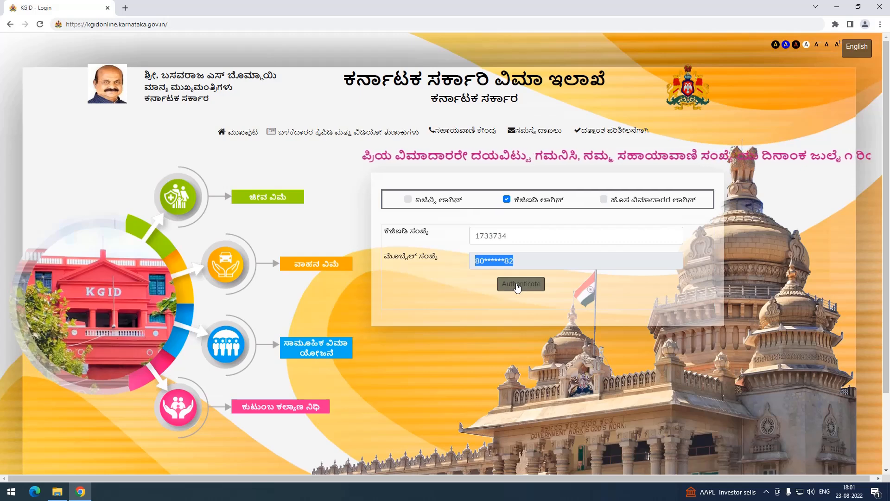
pyautogui.click(518, 288)
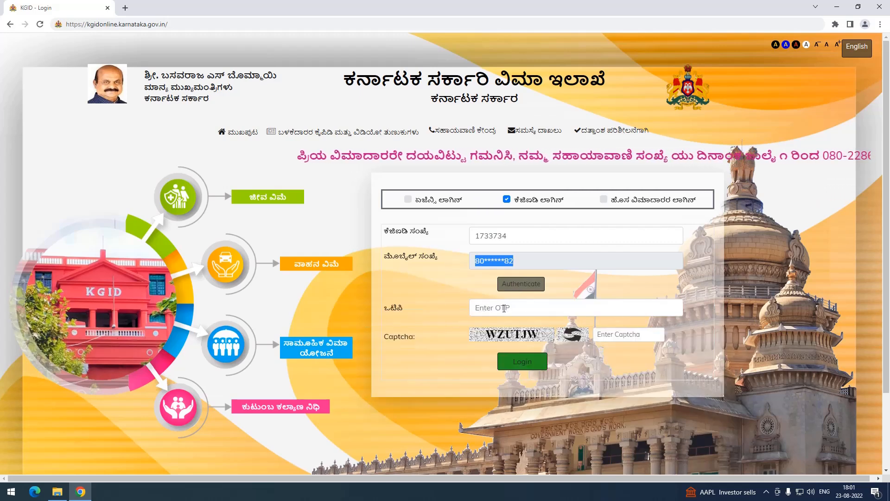
# Step: Enter the received OTP and the displayed captcha text, and log in to the KGID account
pyautogui.click(504, 308)
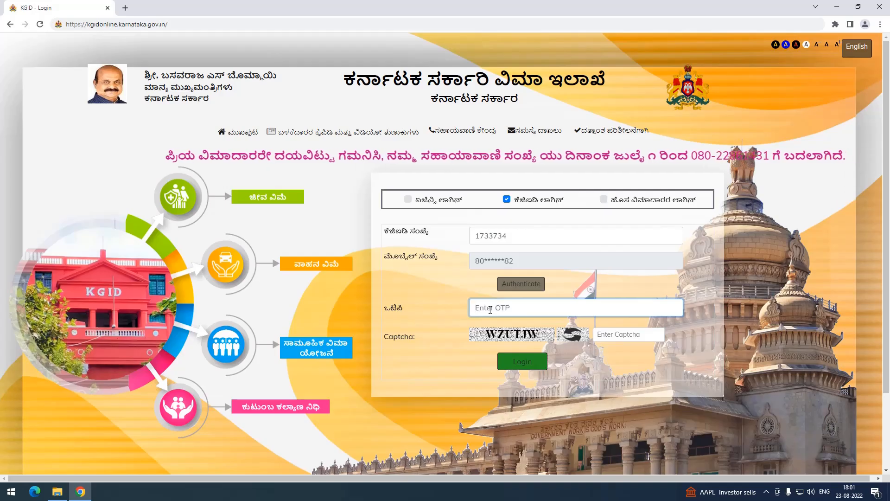
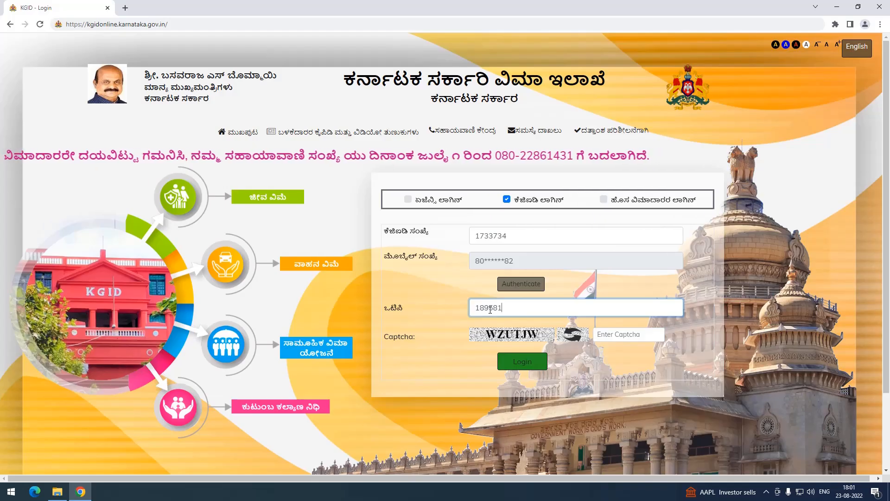
pyautogui.press('Tab')
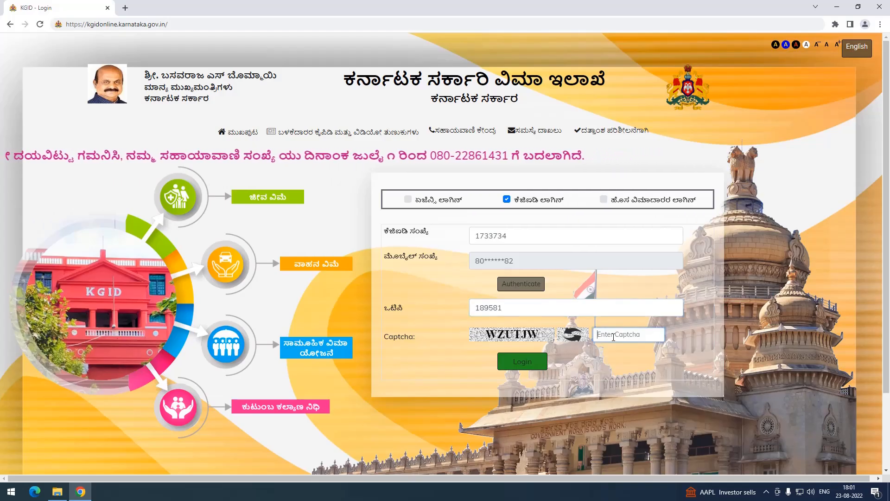
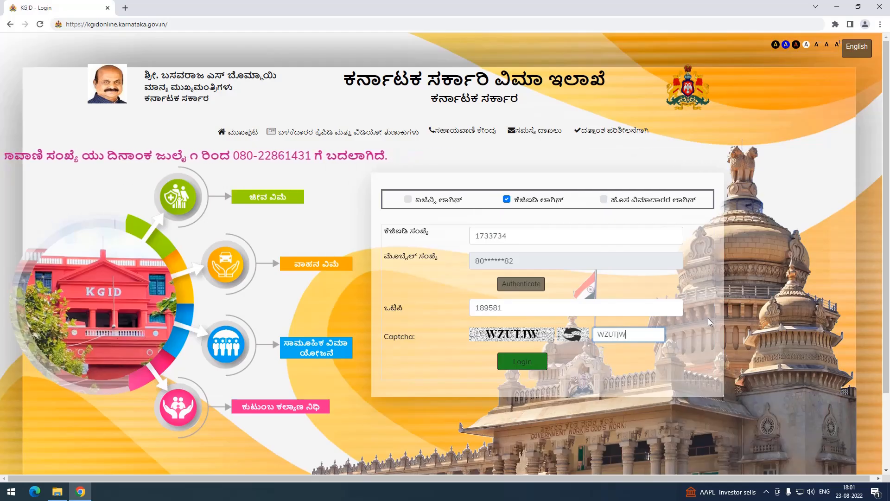
pyautogui.click(523, 365)
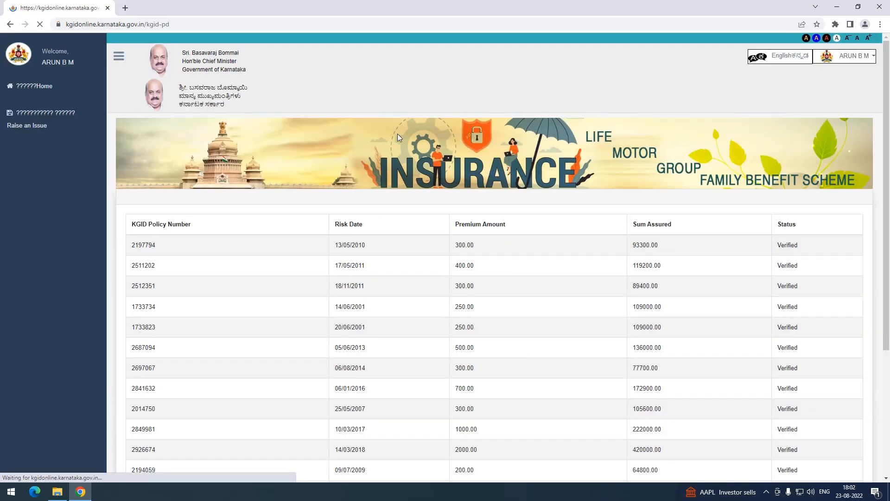
# Step: Continue with the Employee user category and open the form for applying for a loan
pyautogui.scroll(-2, 352, 159)
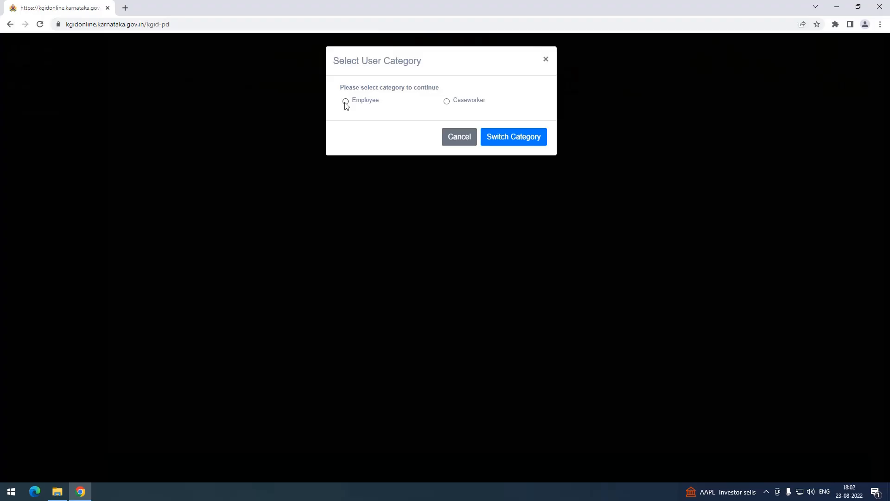
pyautogui.click(522, 142)
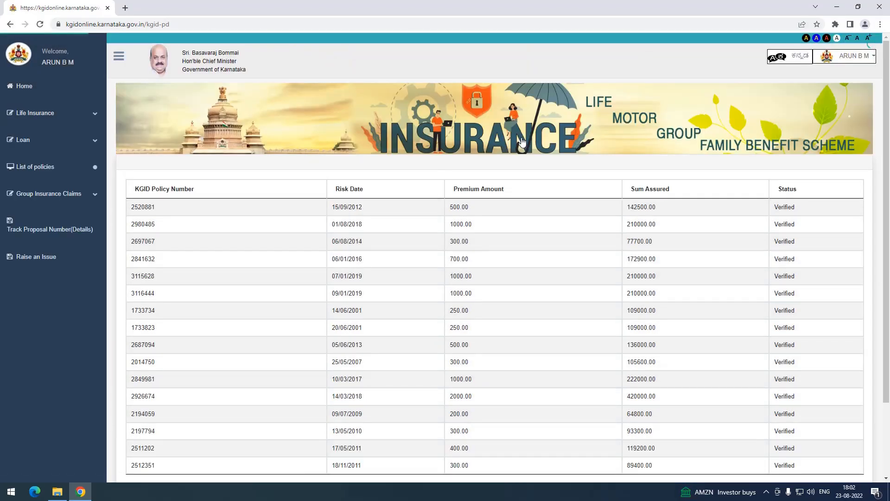
pyautogui.click(22, 144)
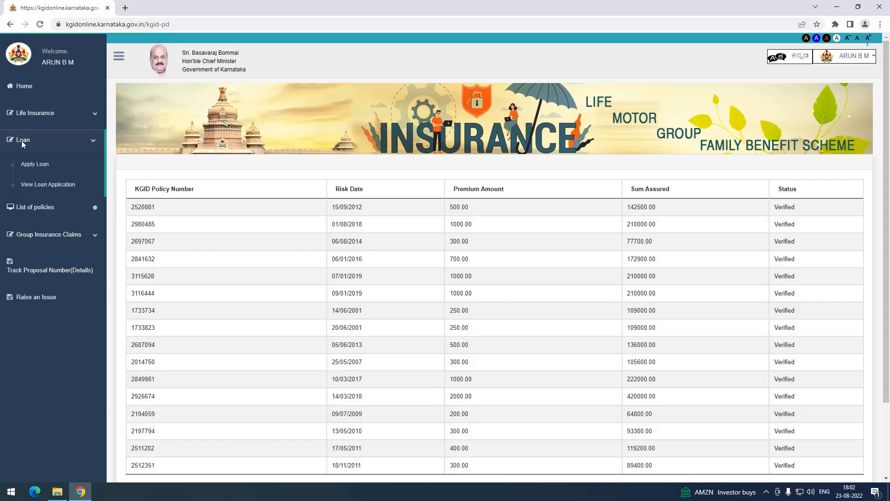
pyautogui.click(35, 164)
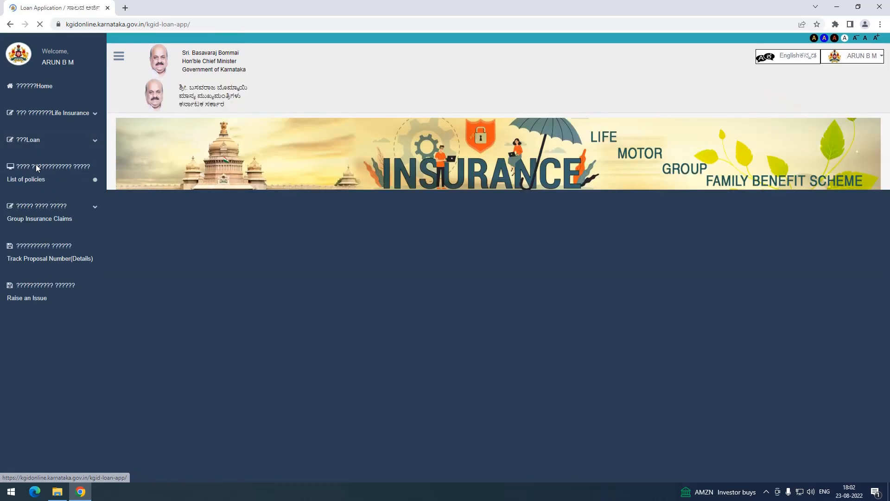
# Step: Review the Basic Details section of the loan application, including policy, maturity, insured person, pay scale, minimum monthly premium and premium being paid
pyautogui.scroll(-1, 216, 239)
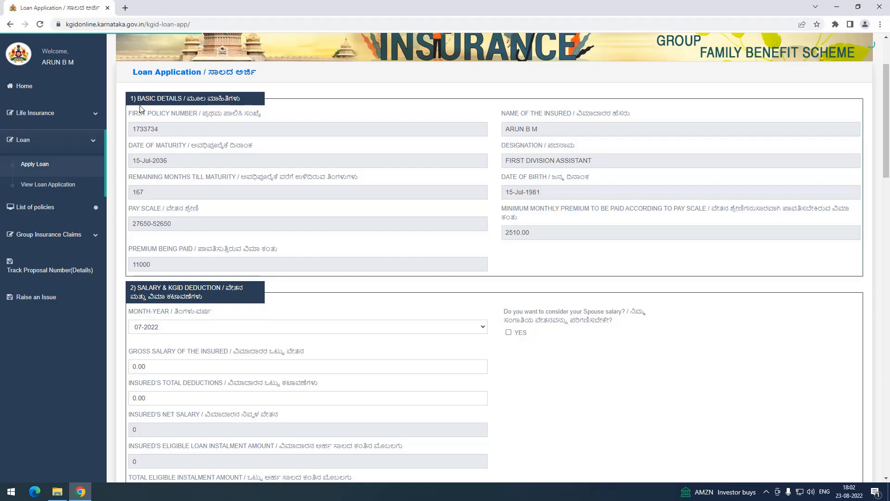
pyautogui.moveTo(136, 98); pyautogui.dragTo(188, 101)
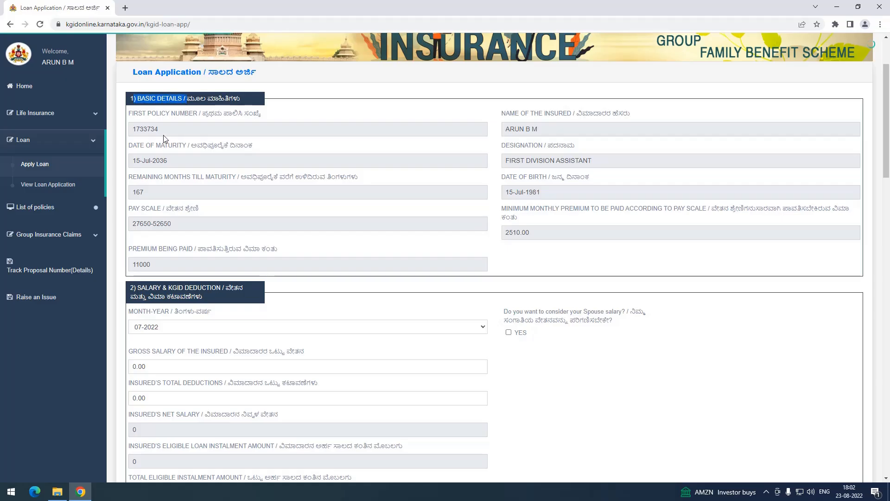
pyautogui.moveTo(131, 133); pyautogui.dragTo(166, 135)
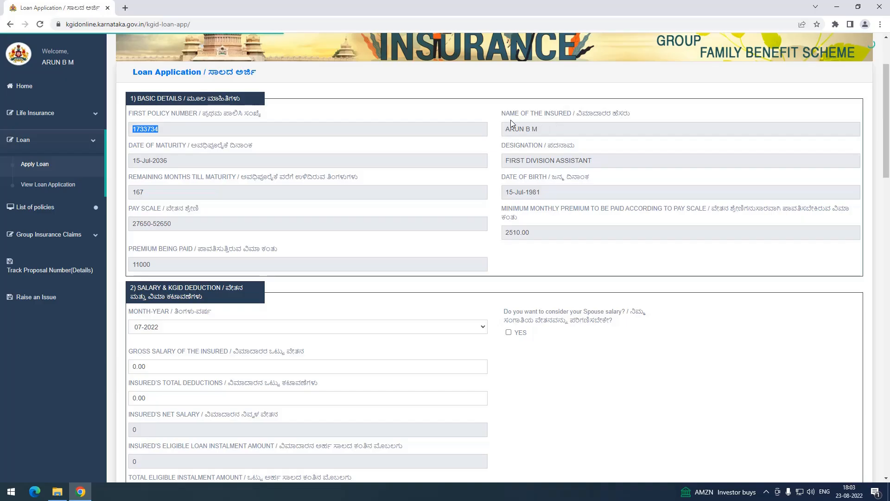
pyautogui.moveTo(506, 131); pyautogui.dragTo(548, 134)
pyautogui.moveTo(132, 163); pyautogui.dragTo(178, 168)
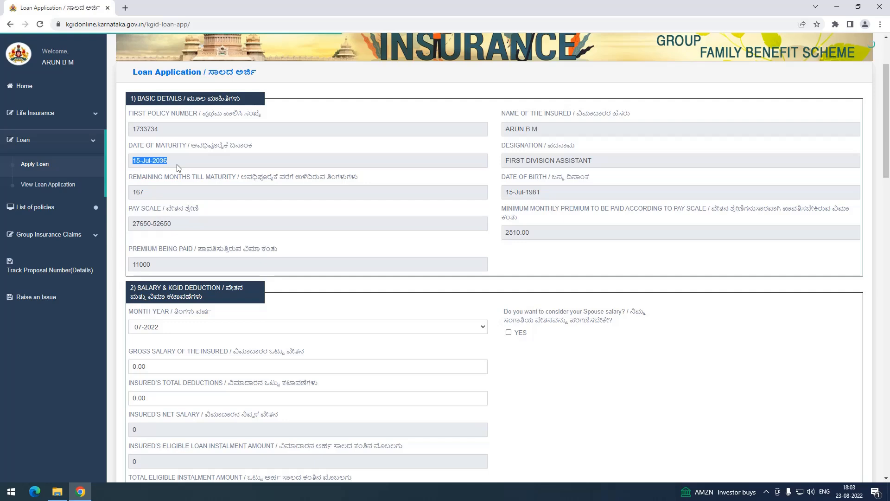
pyautogui.moveTo(506, 162); pyautogui.dragTo(600, 172)
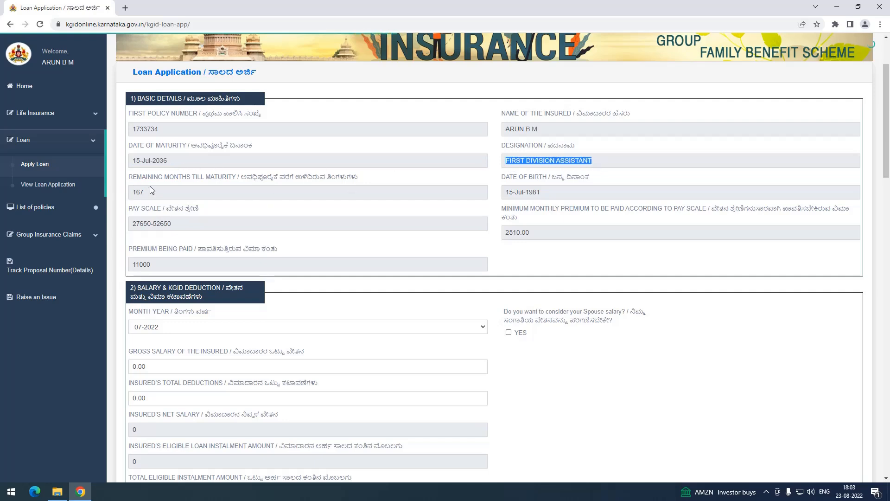
pyautogui.click(202, 188)
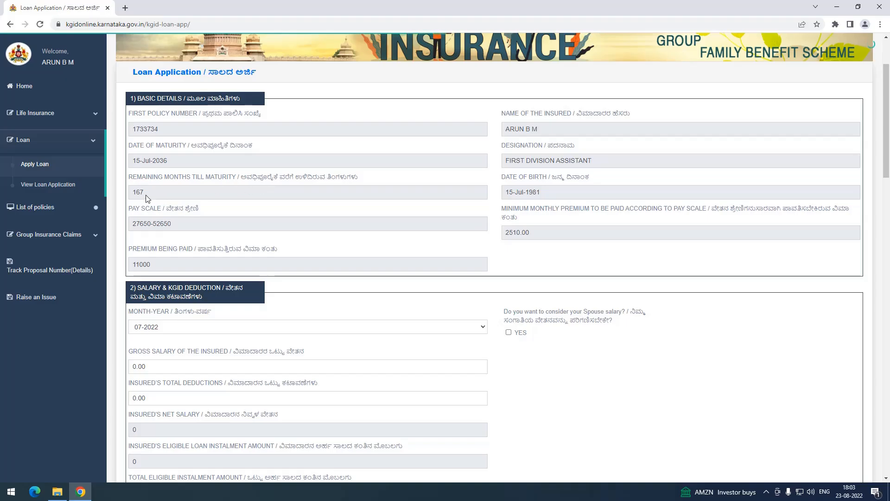
pyautogui.moveTo(131, 196); pyautogui.dragTo(156, 197)
pyautogui.moveTo(503, 194); pyautogui.dragTo(550, 200)
pyautogui.moveTo(133, 228); pyautogui.dragTo(195, 226)
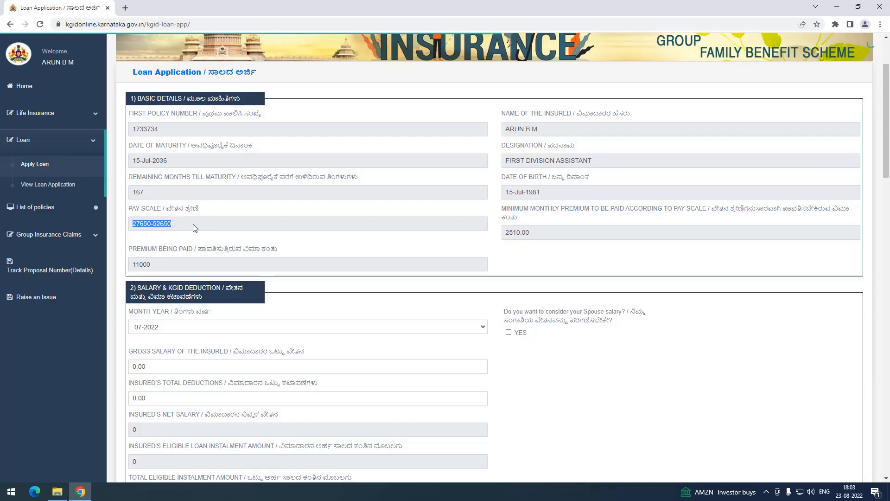
pyautogui.click(515, 217)
pyautogui.tripleClick(514, 217)
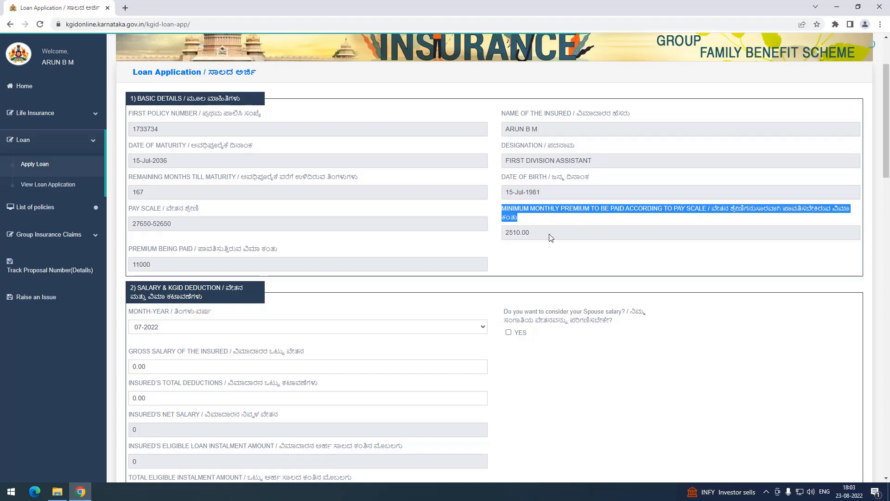
pyautogui.click(549, 237)
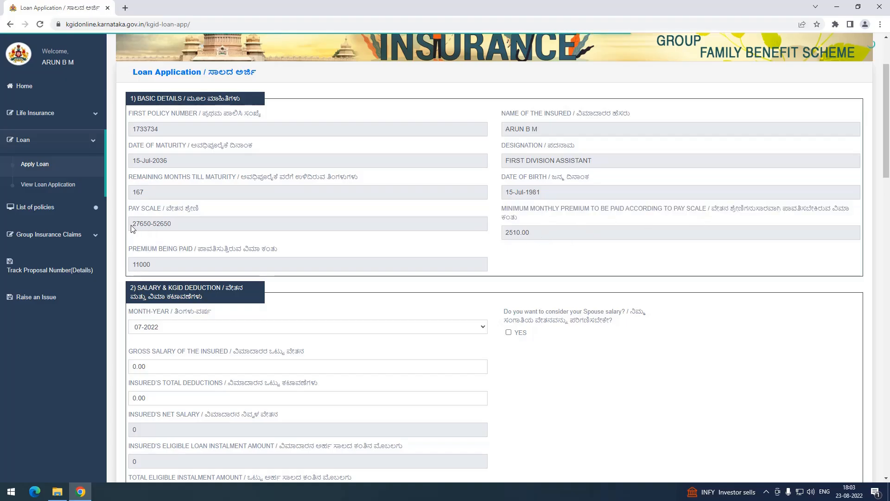
pyautogui.moveTo(132, 228); pyautogui.dragTo(181, 229)
pyautogui.moveTo(541, 235); pyautogui.dragTo(510, 234)
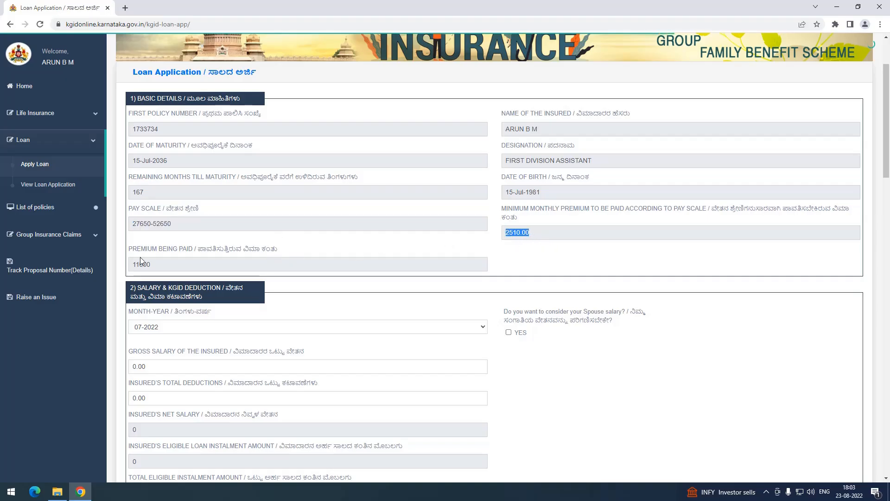
pyautogui.moveTo(129, 253); pyautogui.dragTo(195, 255)
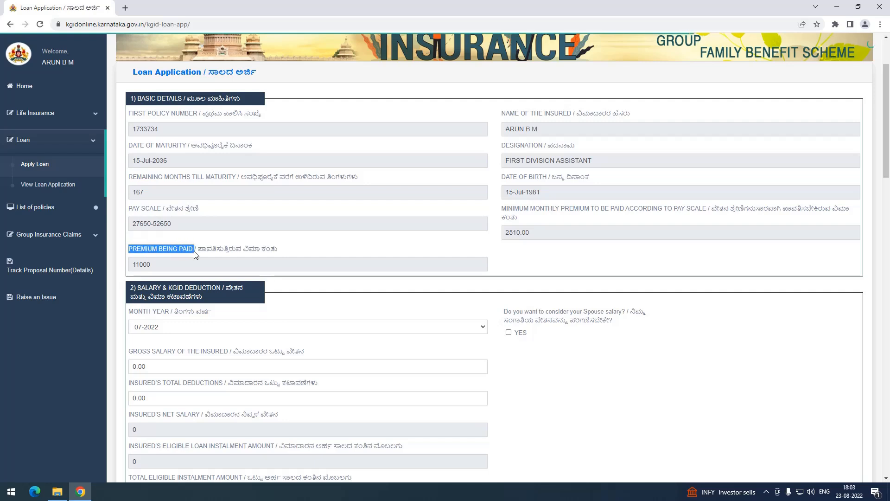
# Step: Compare the premium being paid with the minimum monthly premium for the pay scale in the Basic Details section
pyautogui.click(154, 269)
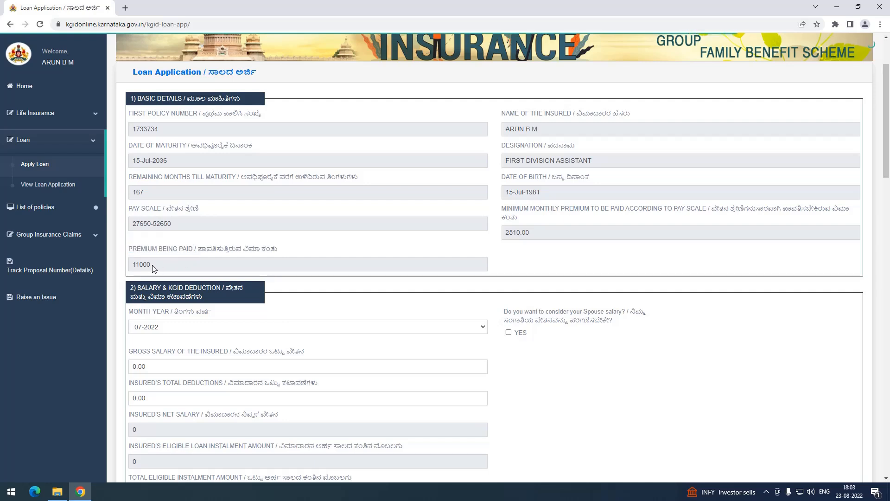
pyautogui.moveTo(154, 269); pyautogui.dragTo(132, 272)
pyautogui.click(154, 268)
pyautogui.moveTo(530, 235); pyautogui.dragTo(503, 242)
pyautogui.moveTo(156, 268); pyautogui.dragTo(135, 269)
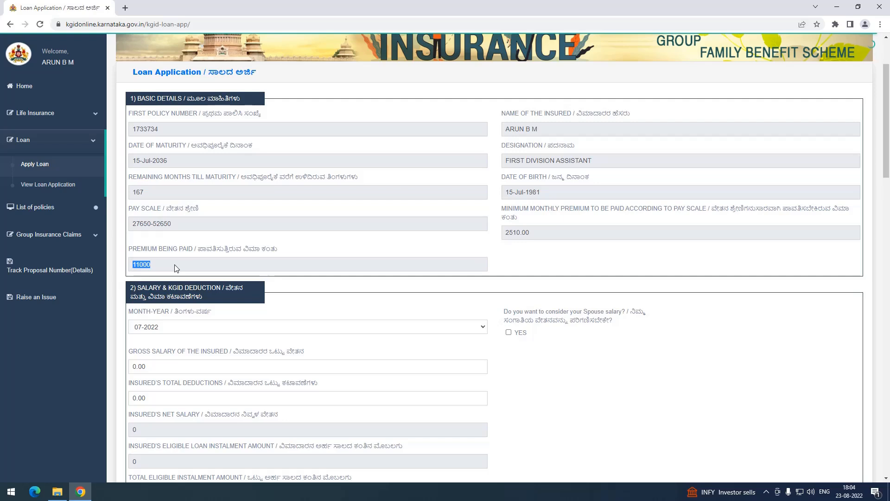
# Step: Choose 07-2022 as the salary month and year in the Salary & KGID Deduction section
pyautogui.scroll(-2, 228, 301)
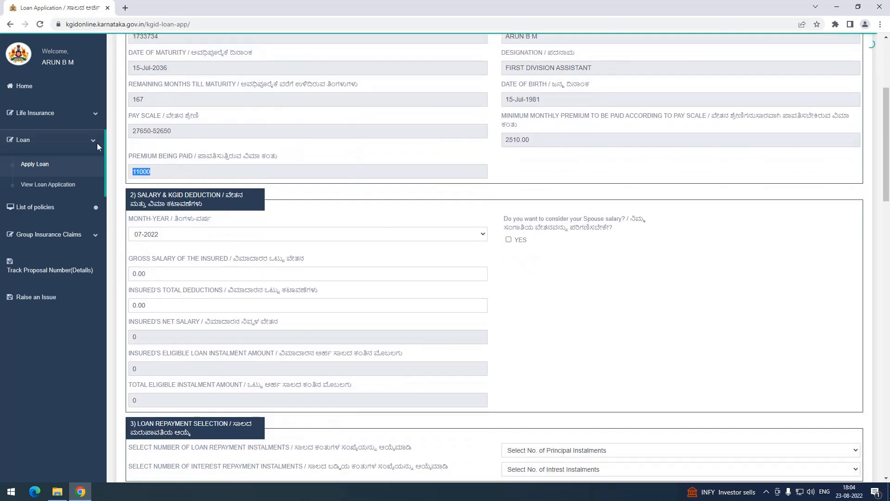
pyautogui.click(135, 196)
pyautogui.moveTo(136, 195); pyautogui.dragTo(216, 202)
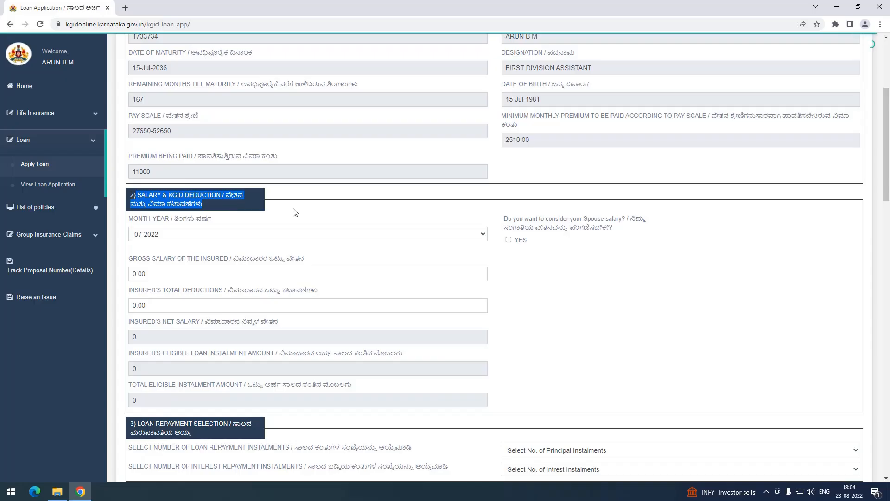
pyautogui.click(284, 221)
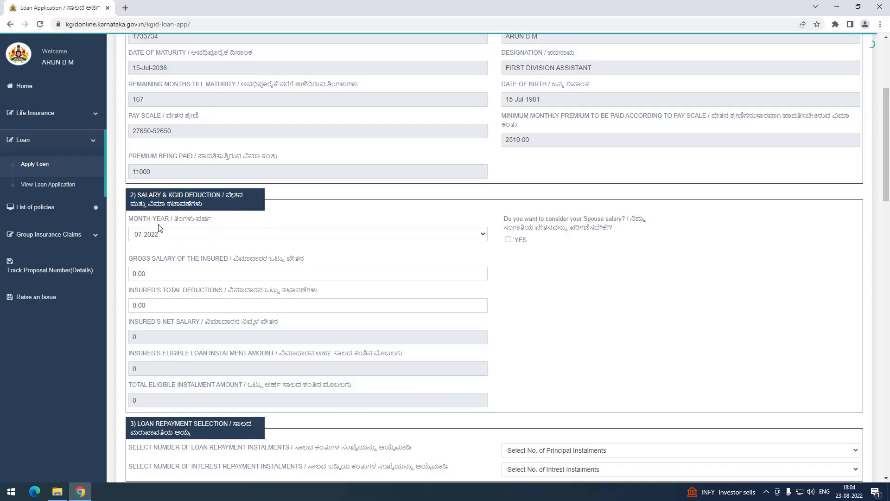
pyautogui.click(161, 237)
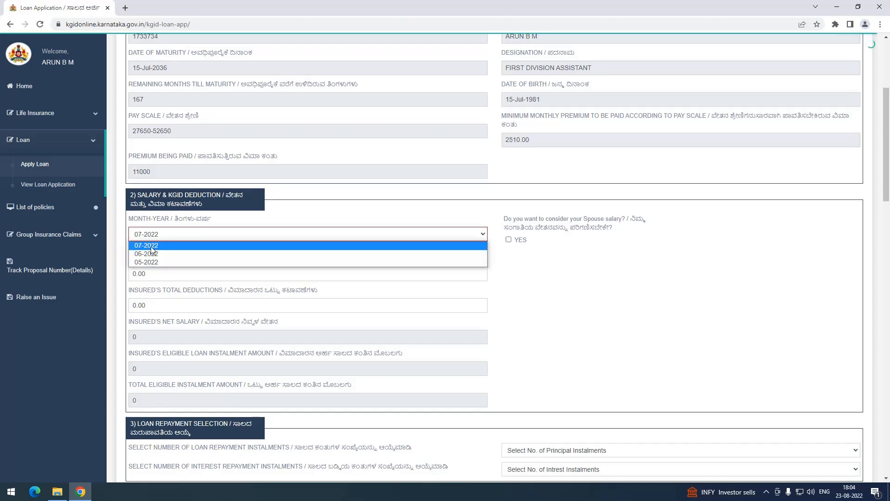
pyautogui.click(151, 247)
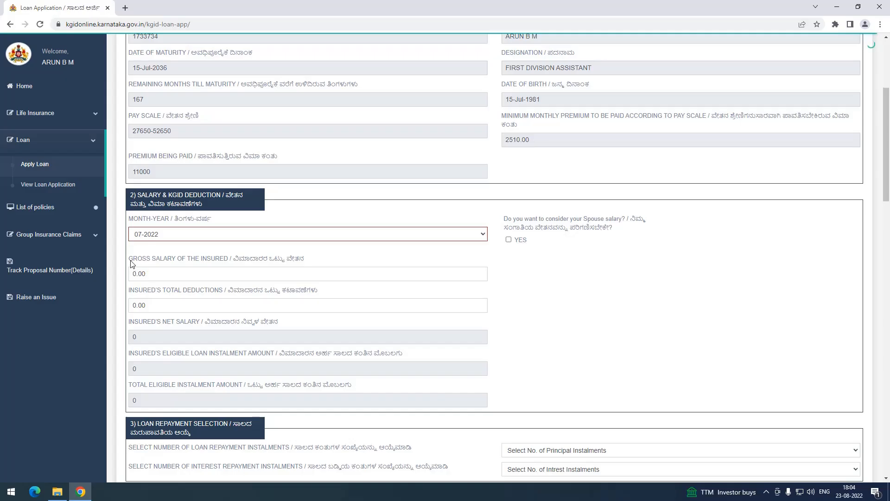
# Step: Enter 50000 as the insured's gross salary and 10000 as the insured's total deductions
pyautogui.moveTo(130, 260); pyautogui.dragTo(121, 278)
pyautogui.click(152, 275)
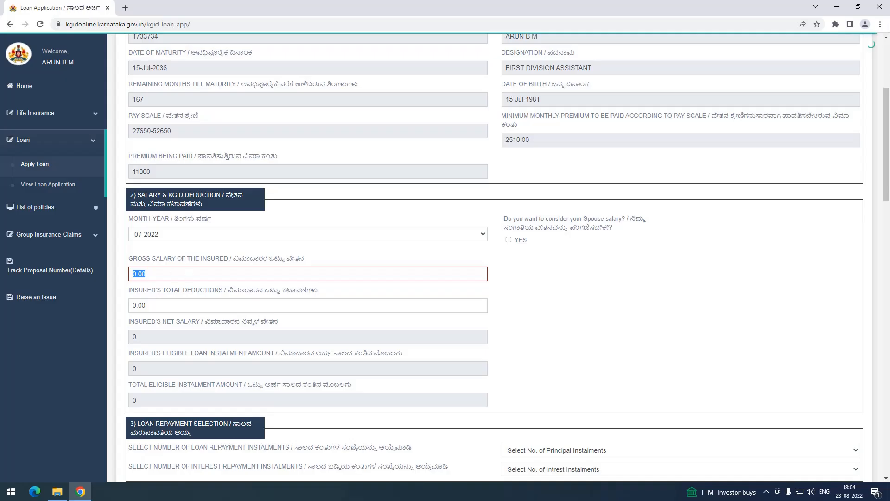
pyautogui.write('5000')
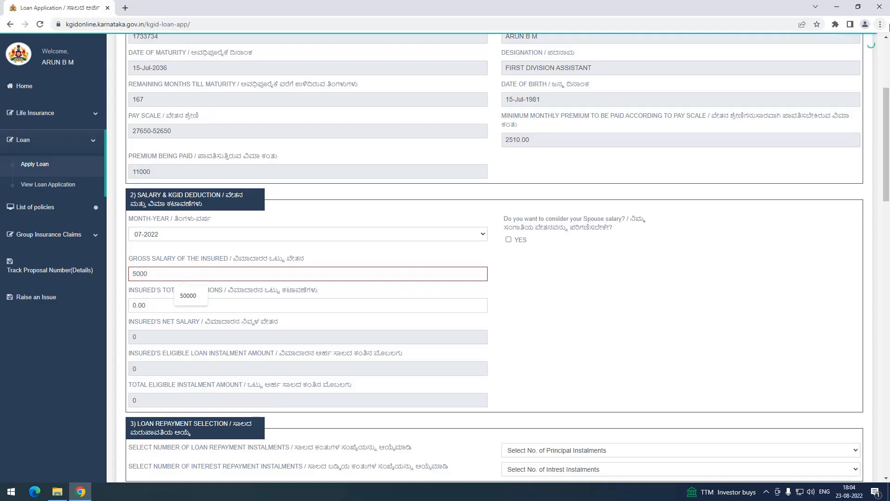
pyautogui.write('0')
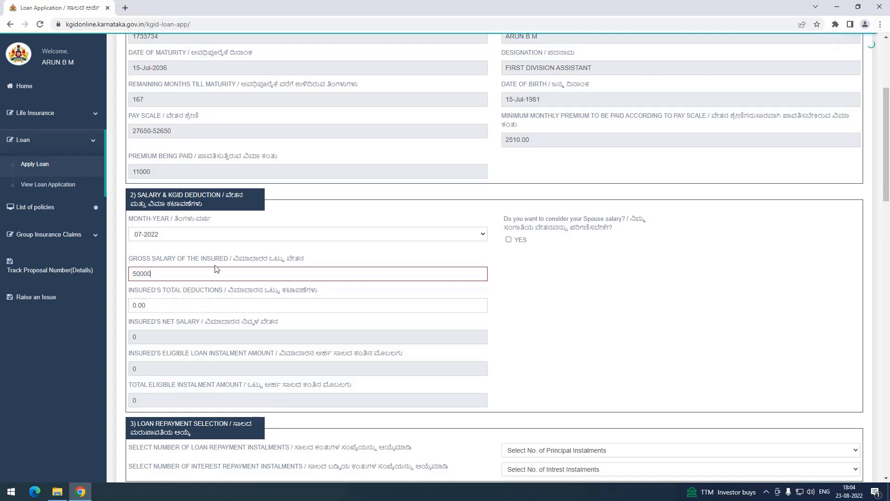
pyautogui.click(154, 300)
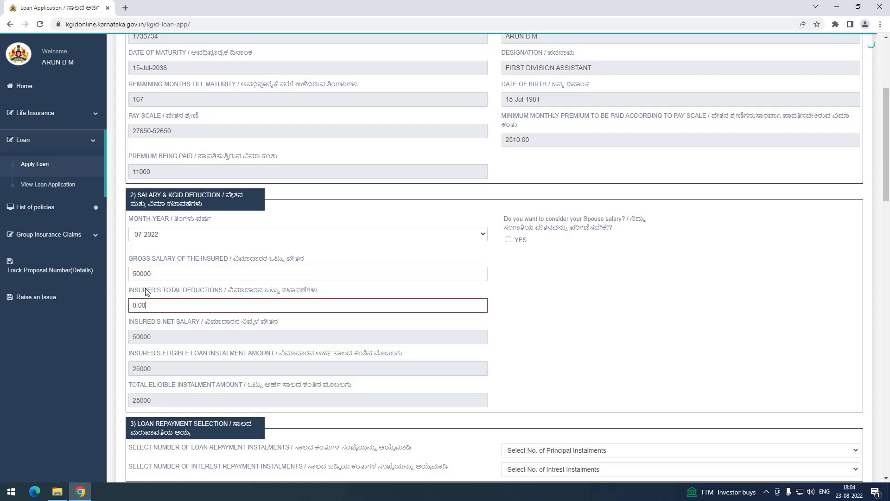
pyautogui.hotkey('ctrl', 'a')
pyautogui.write('1')
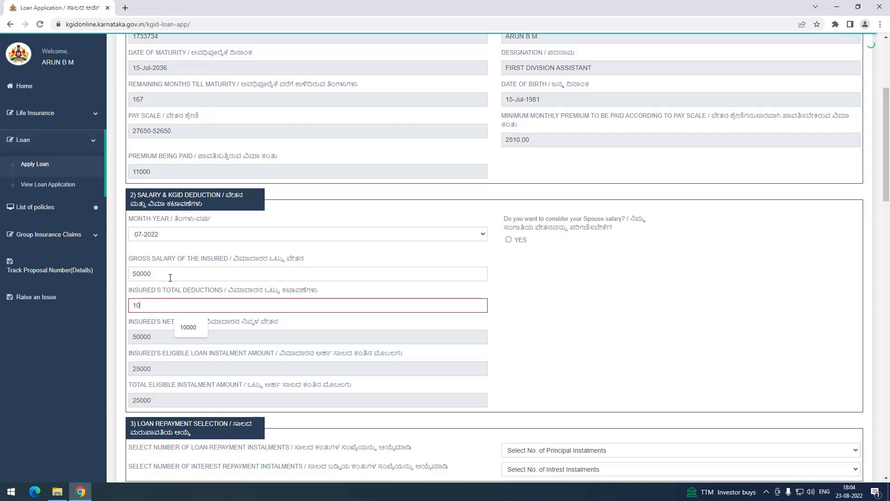
pyautogui.write('0000')
pyautogui.click(215, 320)
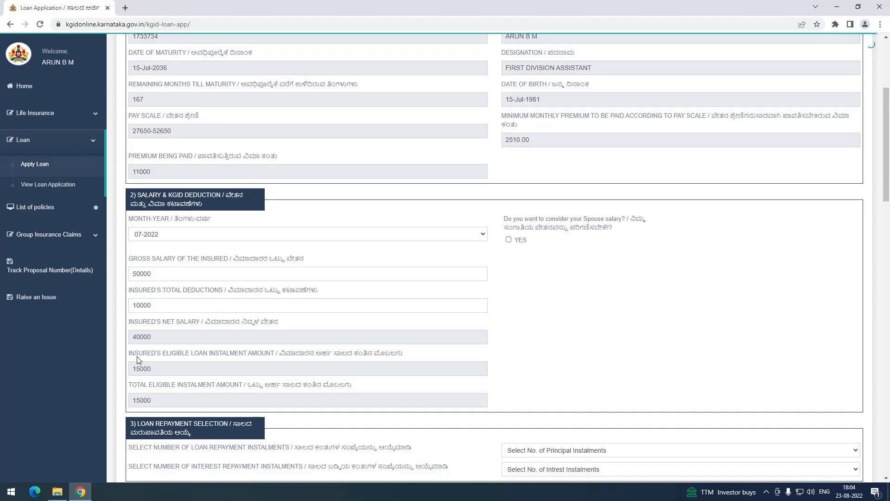
# Step: Examine the calculated net salary, eligible loan instalment amount and total eligible instalment amount of the insured
pyautogui.moveTo(128, 323); pyautogui.dragTo(169, 330)
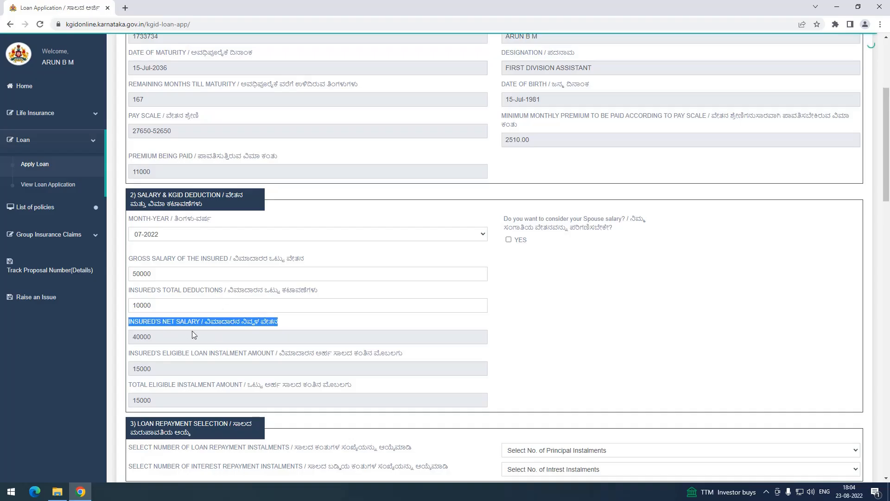
pyautogui.moveTo(129, 354); pyautogui.dragTo(161, 390)
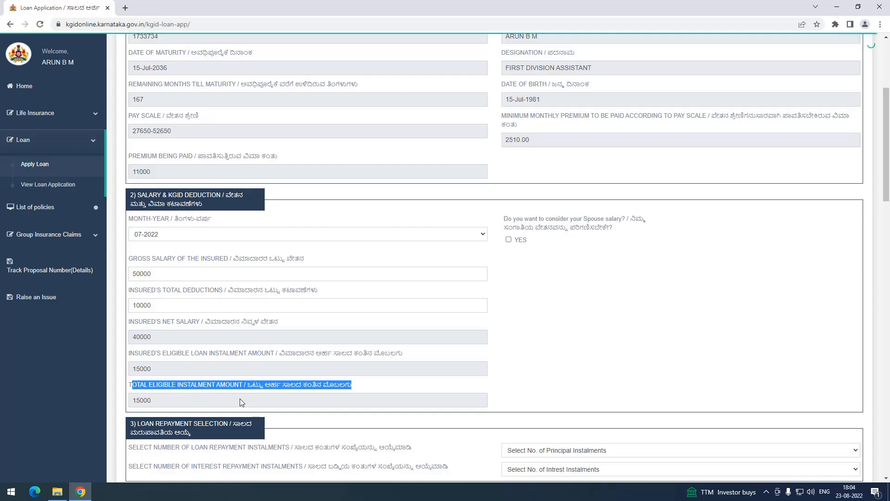
pyautogui.click(166, 395)
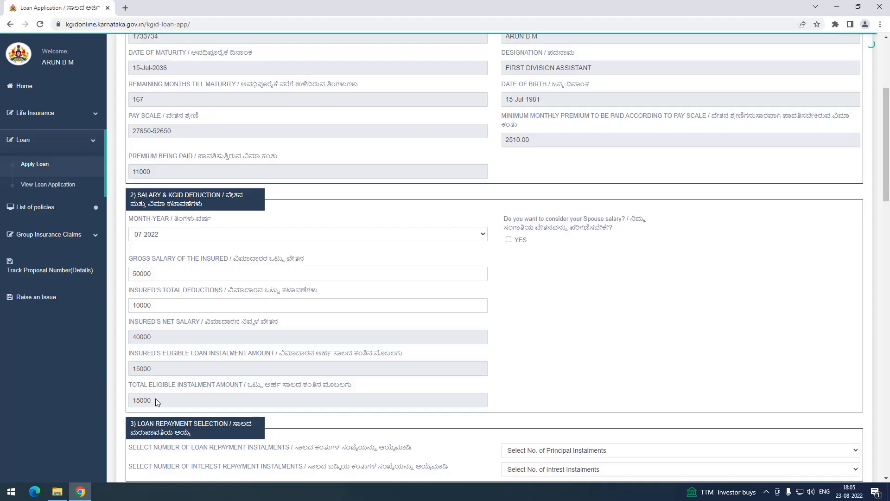
pyautogui.moveTo(138, 387); pyautogui.dragTo(212, 397)
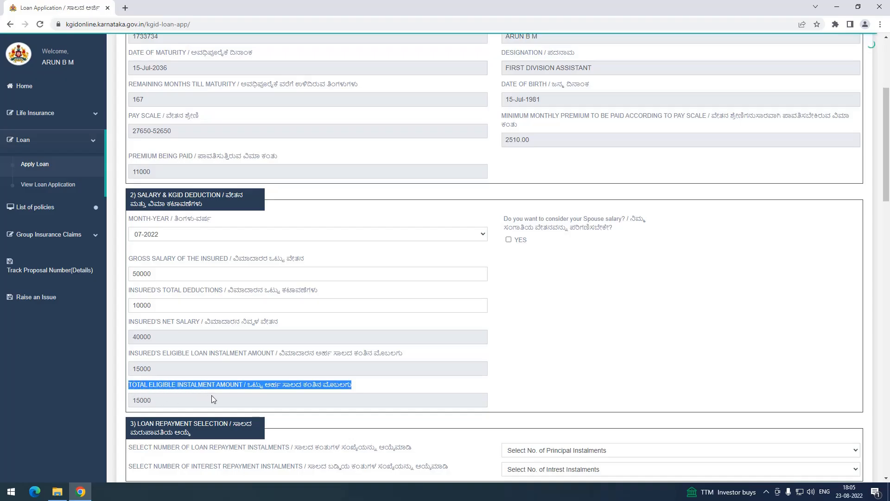
pyautogui.doubleClick(150, 402)
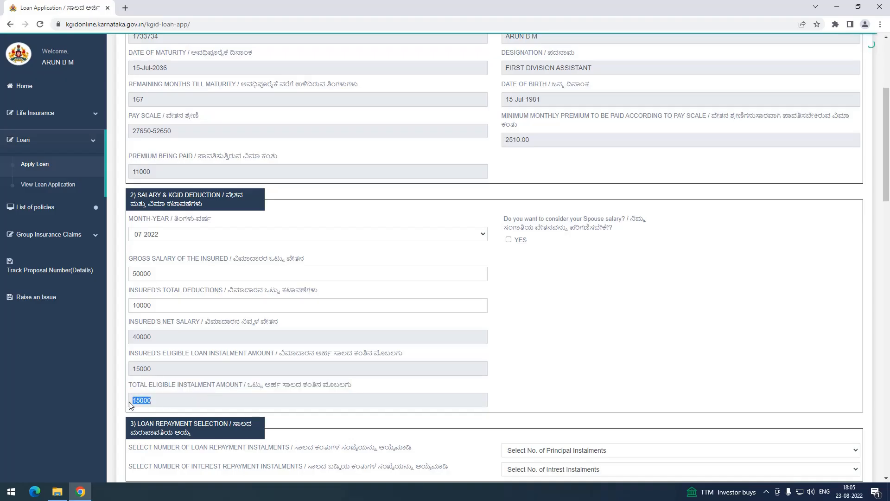
pyautogui.click(158, 405)
pyautogui.moveTo(157, 402); pyautogui.dragTo(126, 403)
# Step: Try to have the spouse's salary considered for the loan, and check the total eligible instalment amount
pyautogui.click(509, 240)
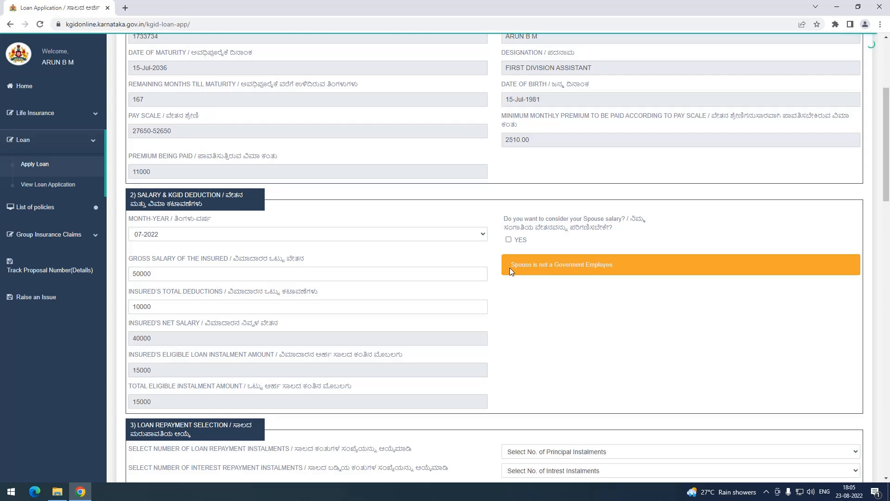
pyautogui.moveTo(511, 268); pyautogui.dragTo(612, 281)
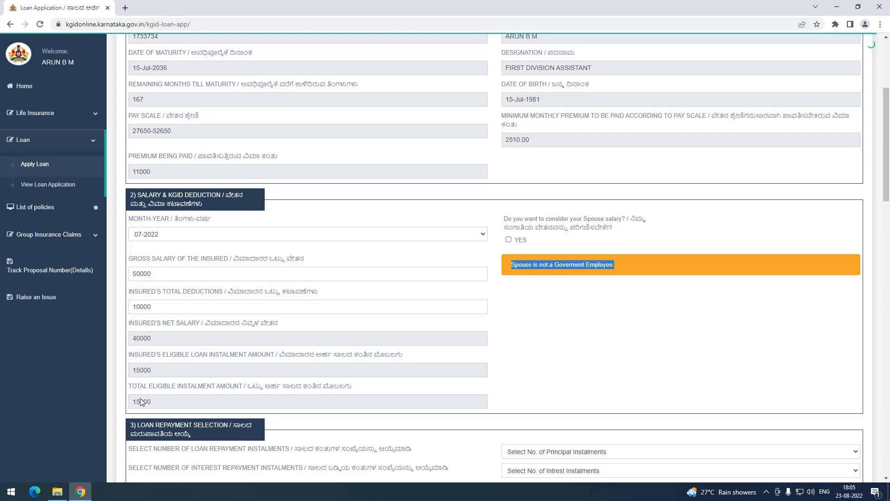
pyautogui.click(155, 408)
pyautogui.moveTo(158, 406); pyautogui.dragTo(130, 407)
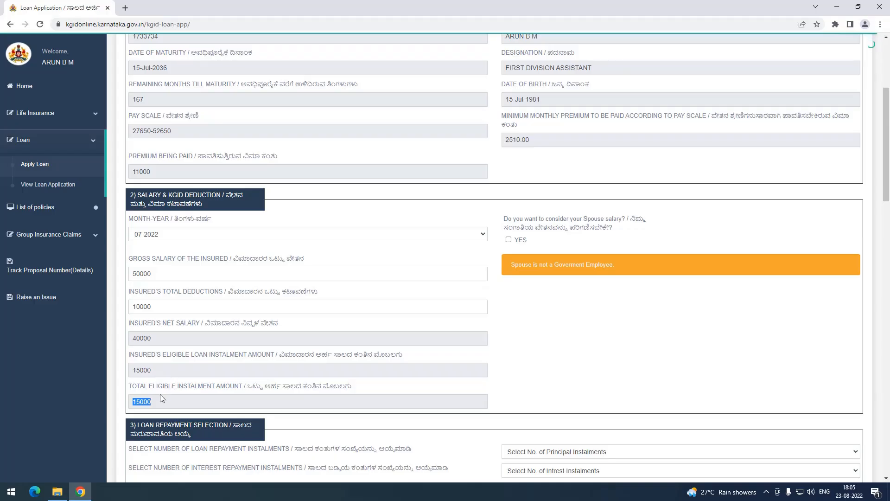
# Step: Set the loan repayment to 20 principal instalments and 4 interest instalments in the Loan Repayment Selection section
pyautogui.scroll(-2, 479, 366)
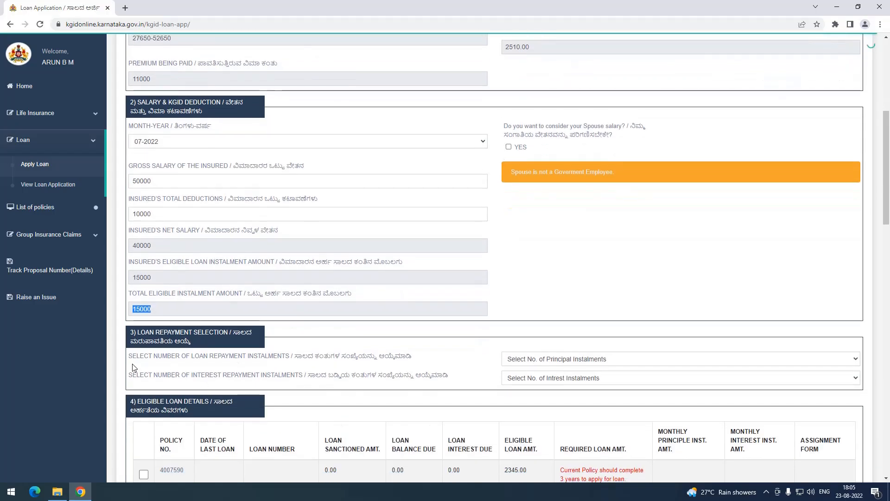
pyautogui.scroll(-1, 135, 367)
pyautogui.moveTo(138, 286); pyautogui.dragTo(229, 291)
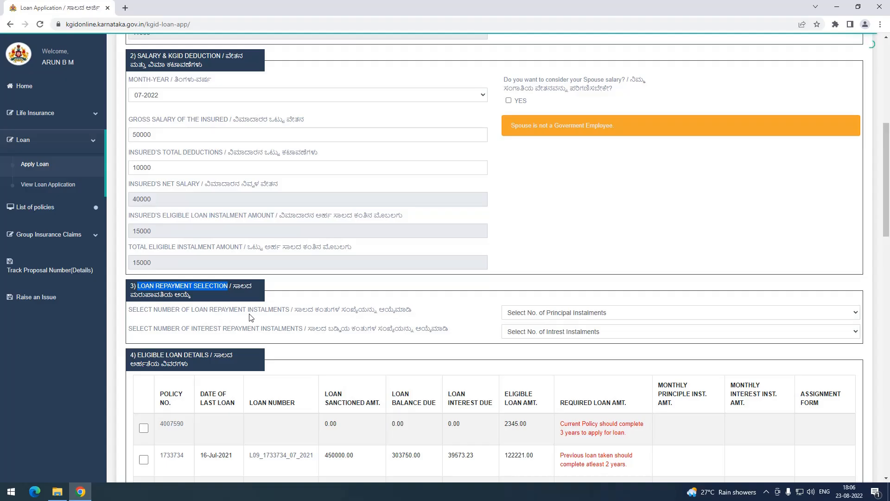
pyautogui.click(553, 312)
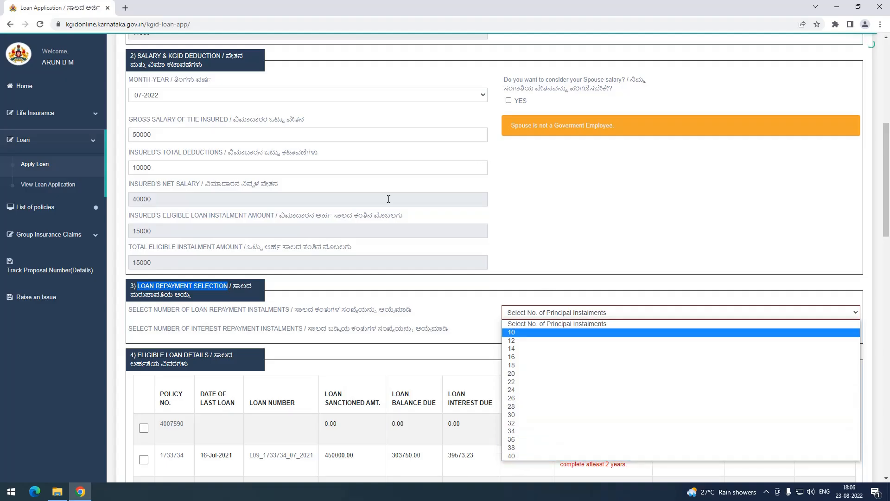
pyautogui.click(517, 373)
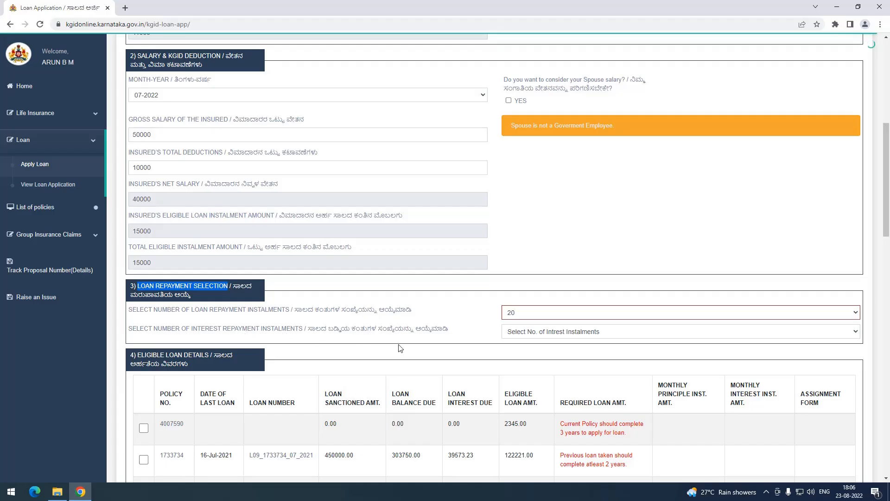
pyautogui.click(525, 333)
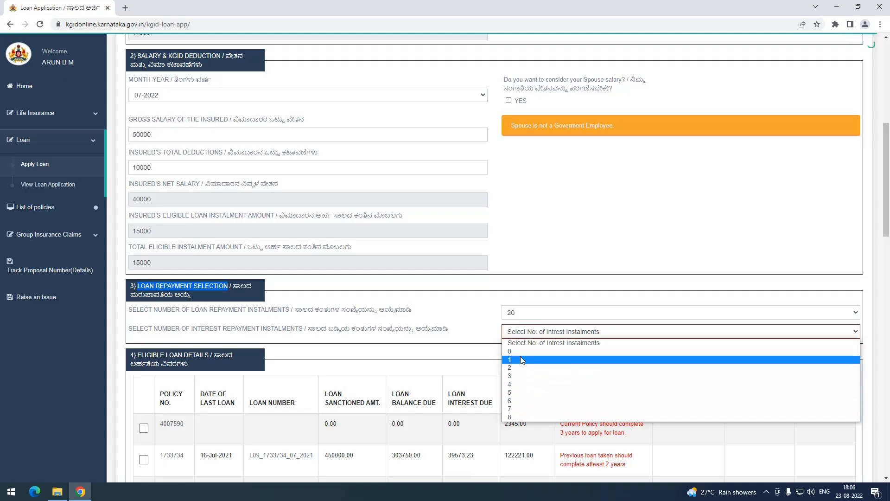
pyautogui.click(512, 384)
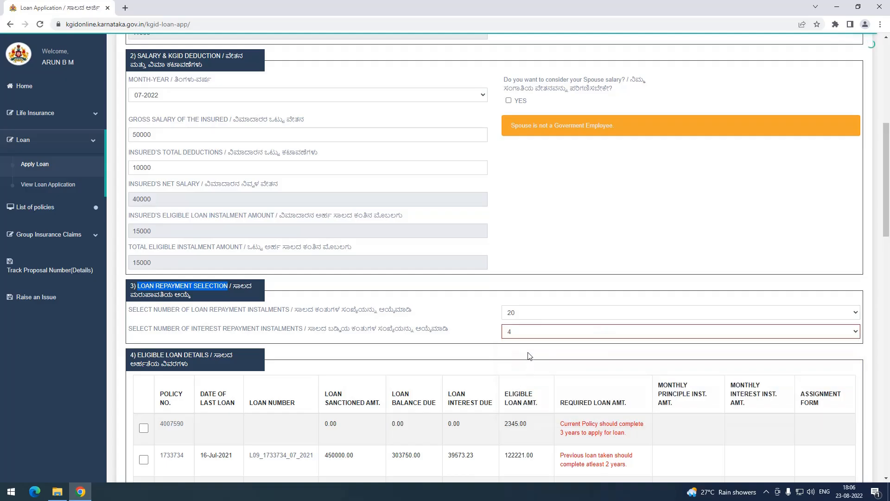
# Step: Review the Eligible Loan Details table, including each policy's previous loan, eligible loan amount and eligibility remarks
pyautogui.scroll(-2, 417, 380)
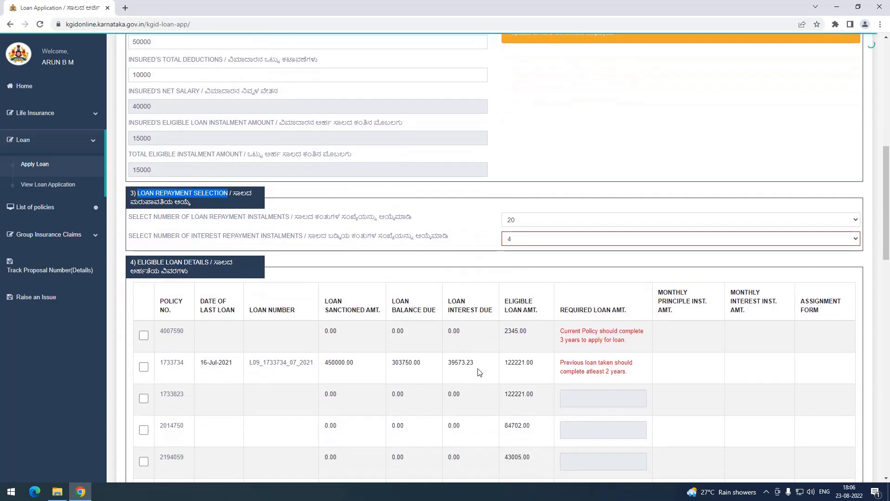
pyautogui.click(557, 285)
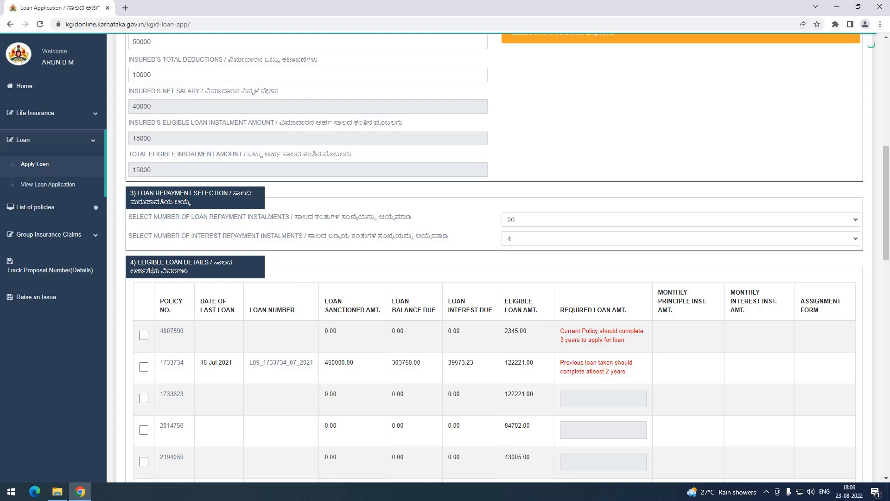
pyautogui.scroll(-2, 181, 321)
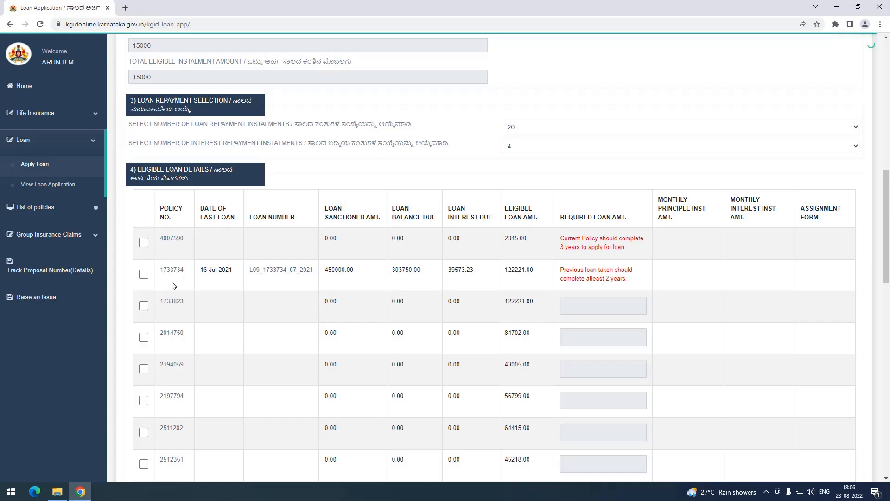
pyautogui.scroll(-1, 138, 392)
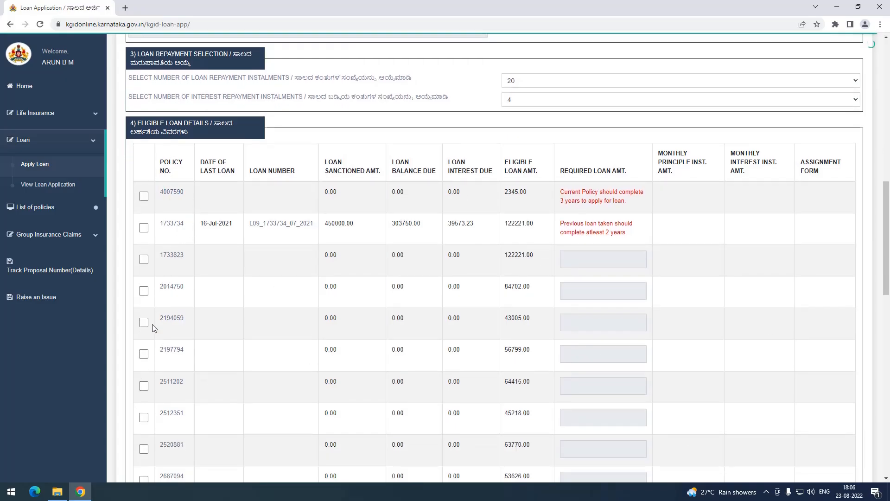
pyautogui.scroll(-2, 155, 327)
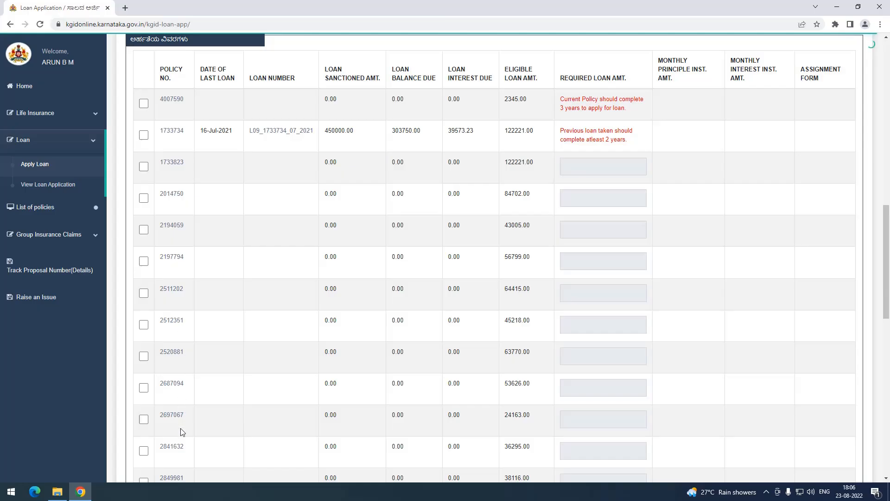
pyautogui.scroll(-7, 183, 408)
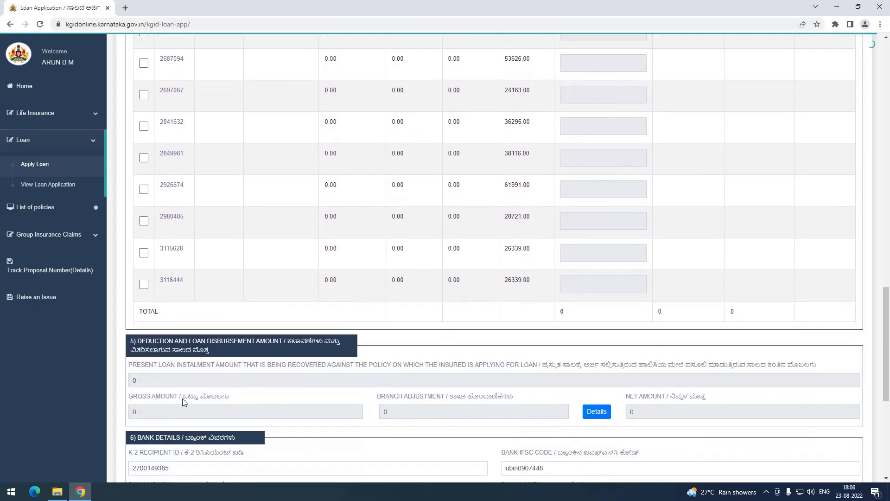
pyautogui.scroll(15, 183, 402)
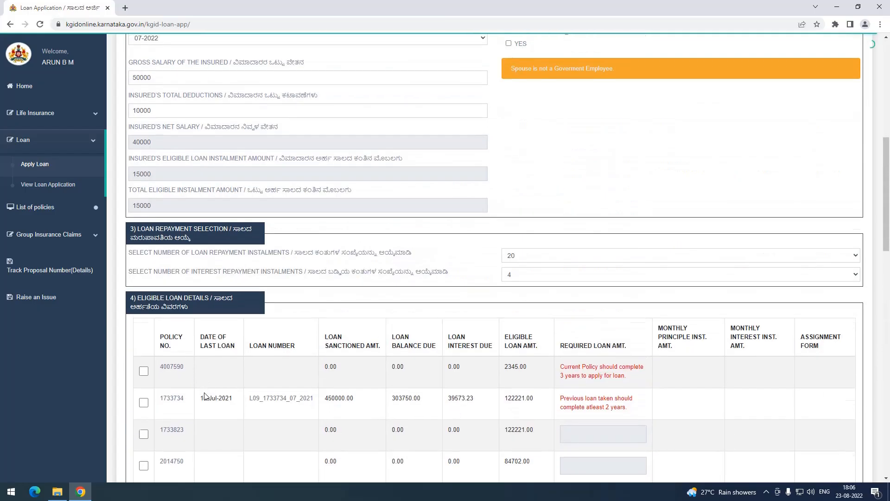
pyautogui.scroll(-3, 204, 396)
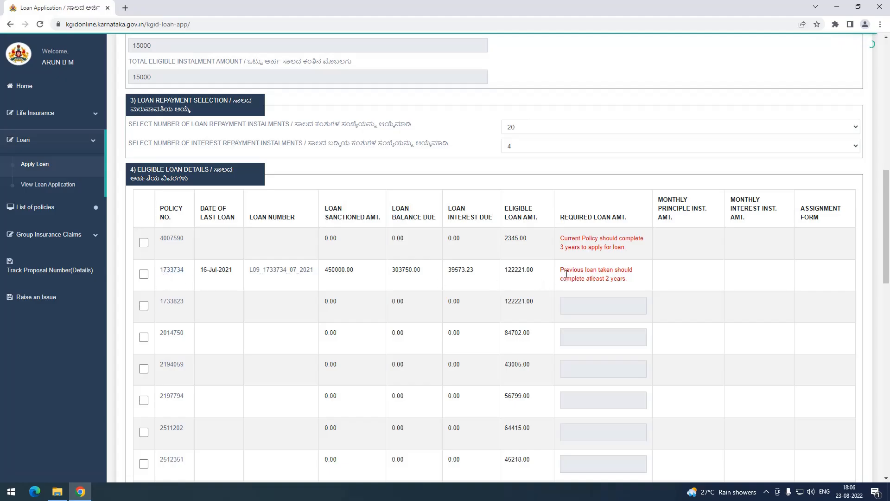
# Step: Review the ineligibility remarks on the first two policies and look through the policies available for a loan
pyautogui.moveTo(561, 272); pyautogui.dragTo(637, 289)
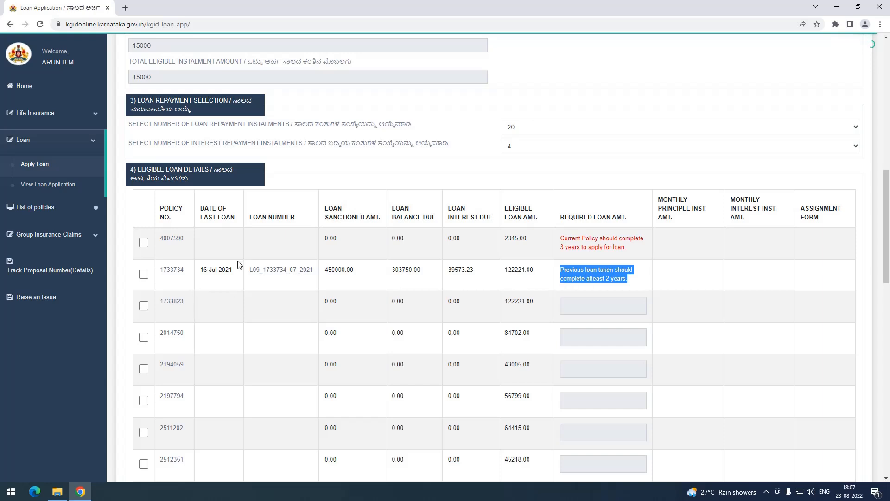
pyautogui.click(176, 247)
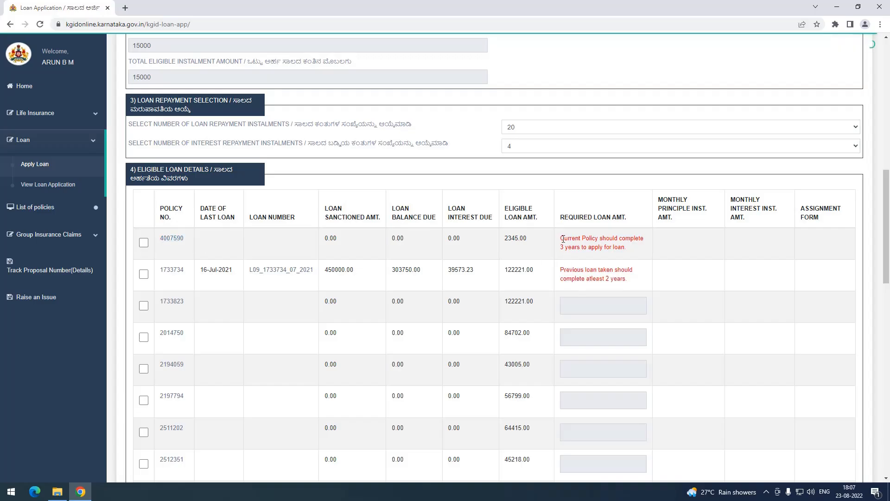
pyautogui.moveTo(562, 239); pyautogui.dragTo(635, 258)
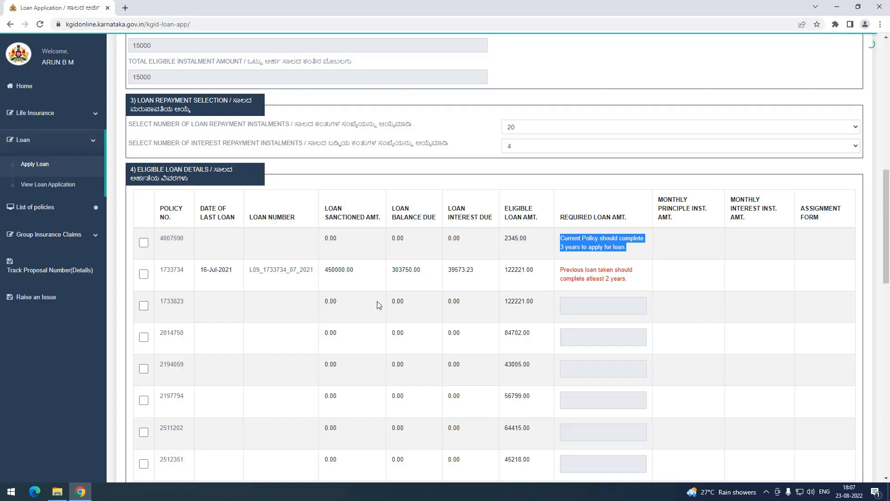
pyautogui.scroll(-1, 668, 342)
pyautogui.click(249, 272)
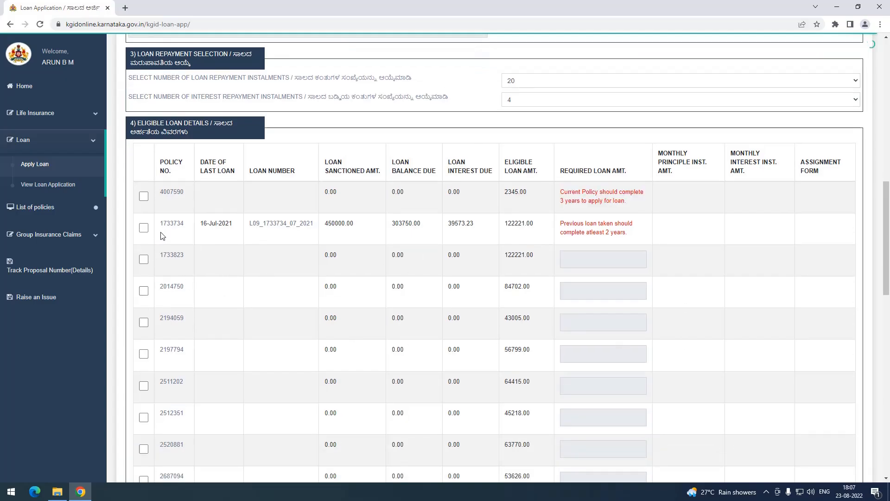
pyautogui.scroll(-3, 185, 357)
pyautogui.scroll(-4, 179, 372)
pyautogui.scroll(4, 188, 347)
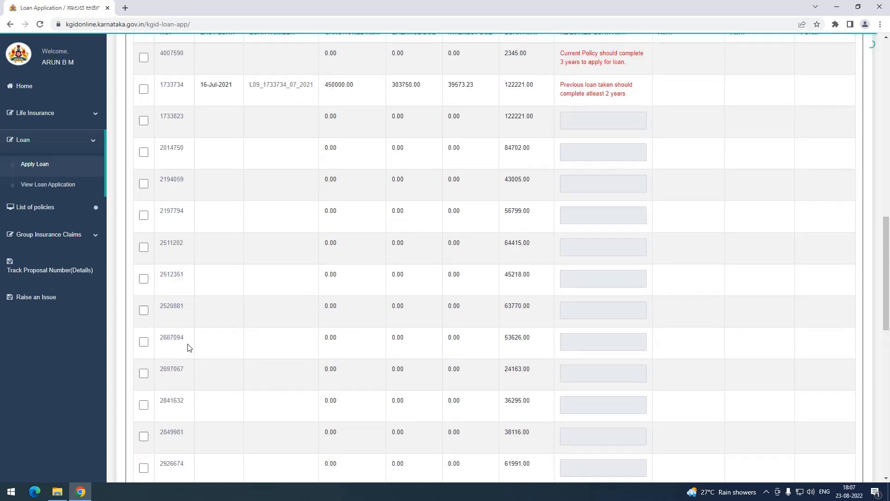
pyautogui.scroll(1, 189, 348)
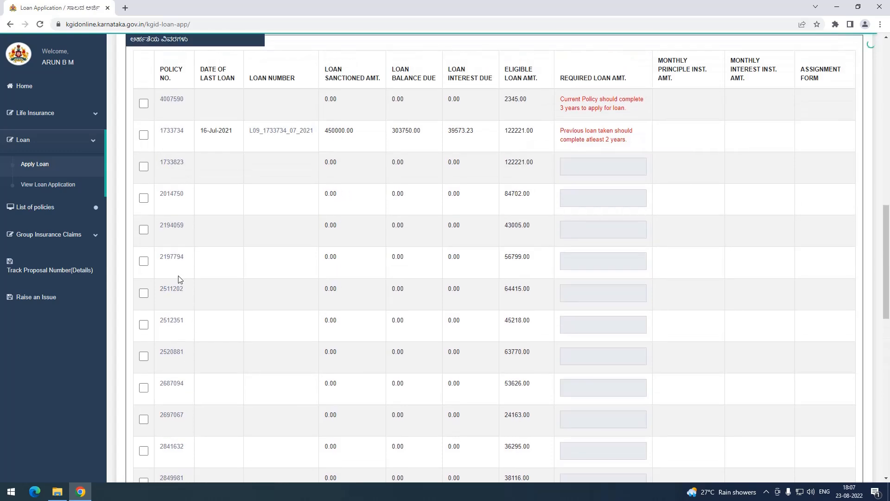
# Step: Select the fourth policy in the Eligible Loan Details table and set its required loan amount to 84000
pyautogui.click(144, 198)
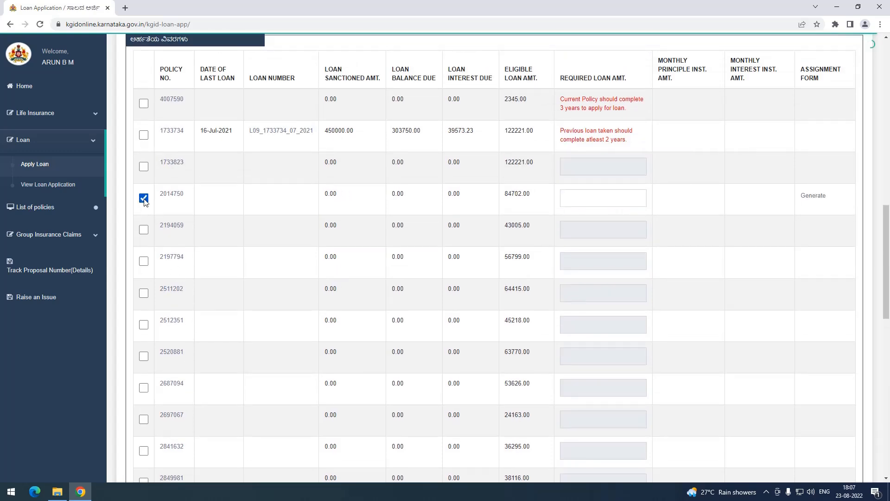
pyautogui.scroll(1, 386, 246)
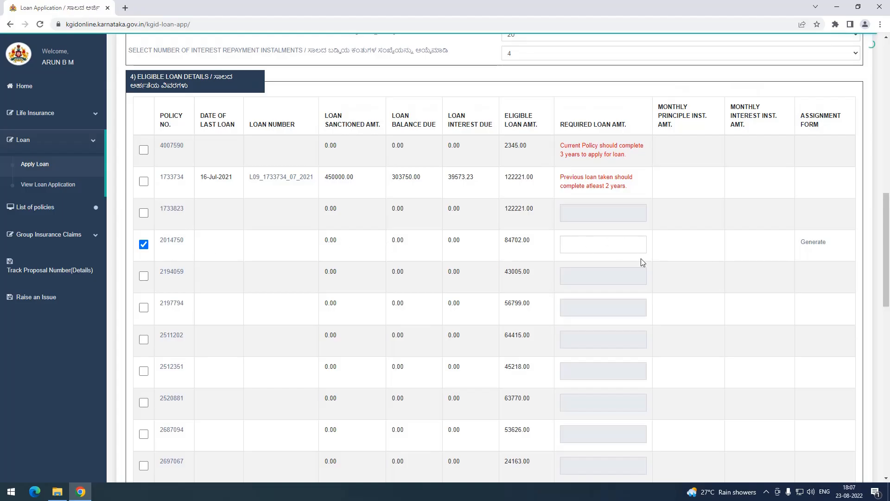
pyautogui.click(570, 244)
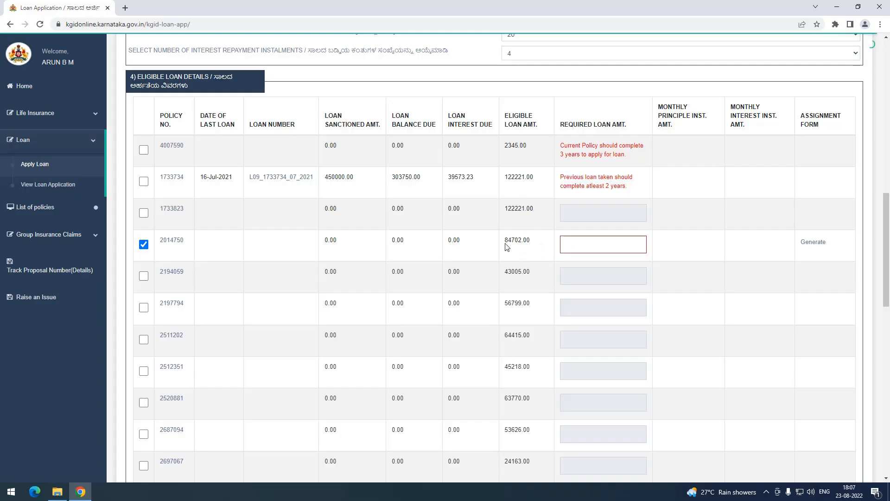
pyautogui.moveTo(505, 243); pyautogui.dragTo(535, 249)
pyautogui.click(598, 247)
pyautogui.click(653, 264)
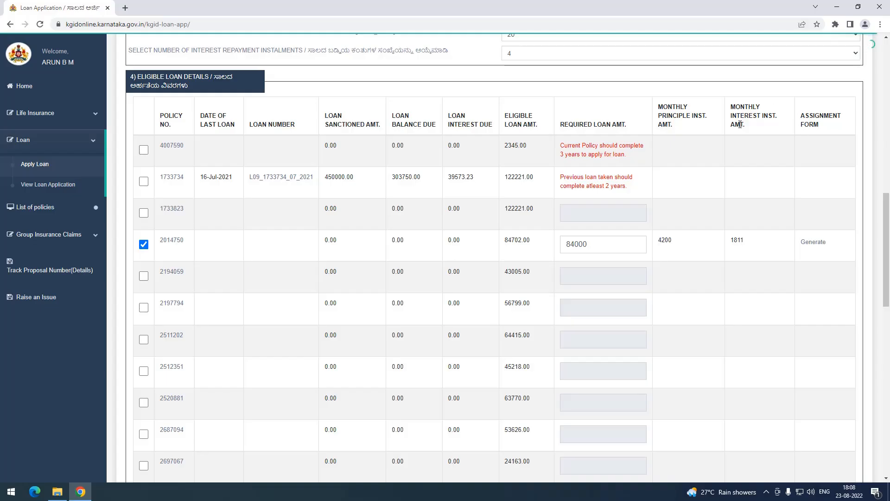
# Step: Check the selected policy's monthly instalment amounts against the available principal and interest instalment options and the required loan amount
pyautogui.doubleClick(732, 243)
pyautogui.click(594, 215)
pyautogui.scroll(2, 594, 215)
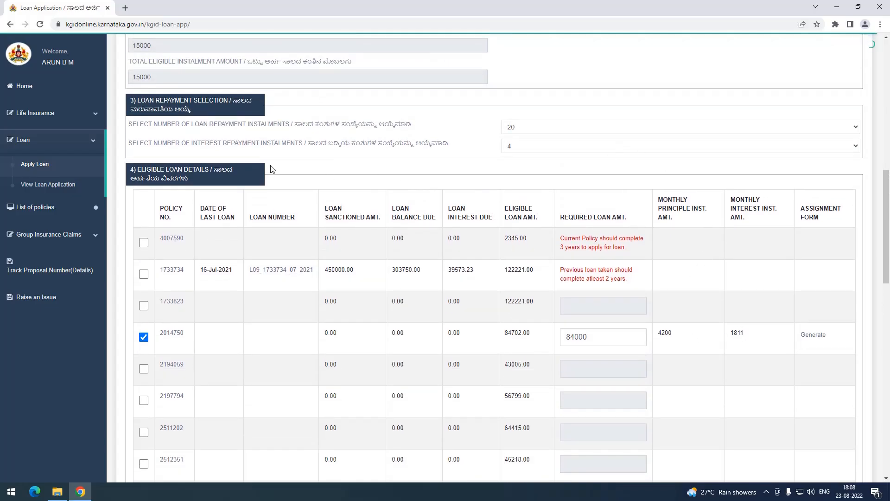
pyautogui.click(518, 130)
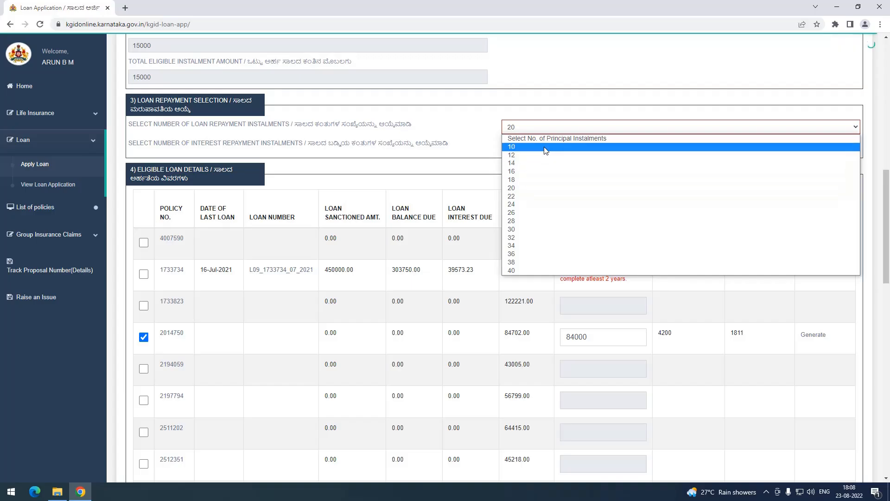
pyautogui.click(474, 142)
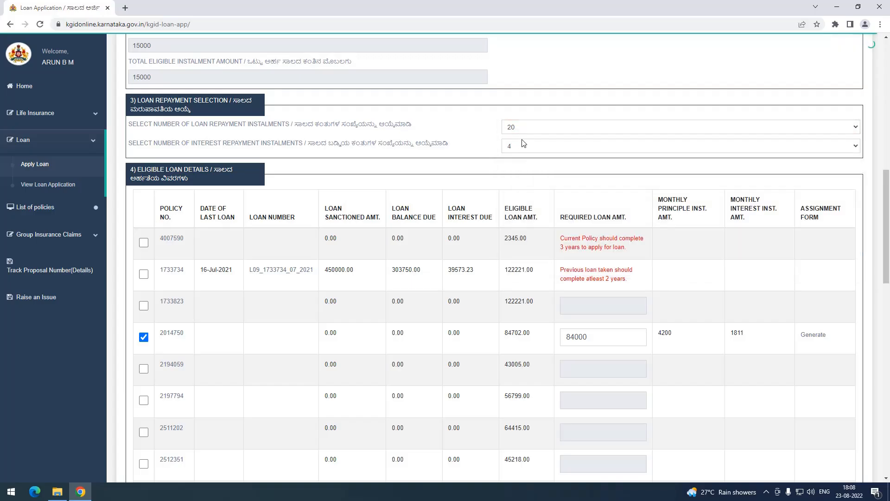
pyautogui.click(541, 146)
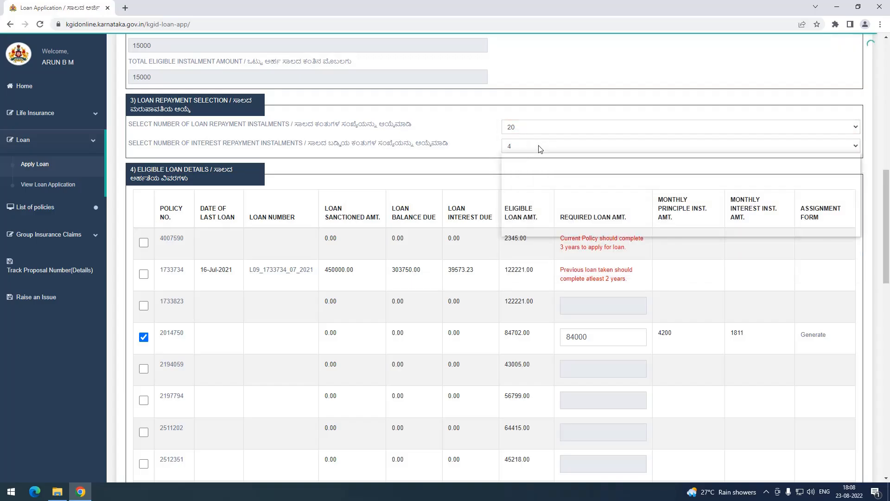
pyautogui.click(467, 157)
pyautogui.doubleClick(596, 341)
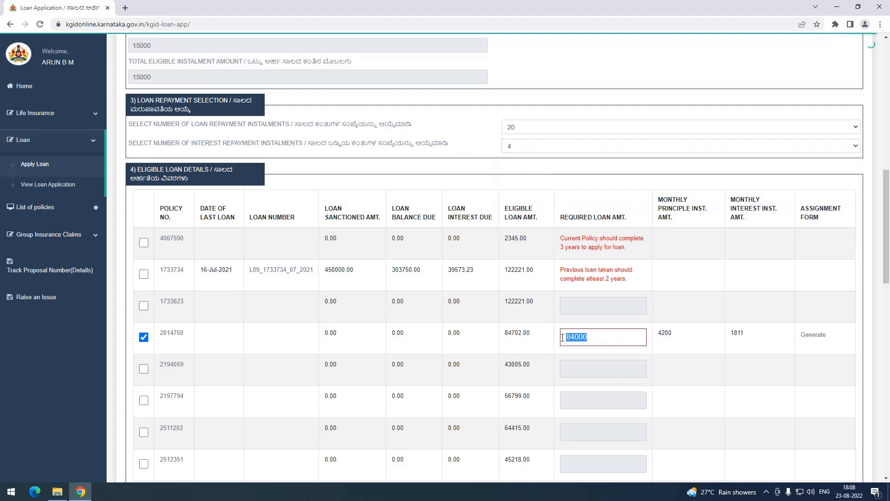
pyautogui.click(698, 341)
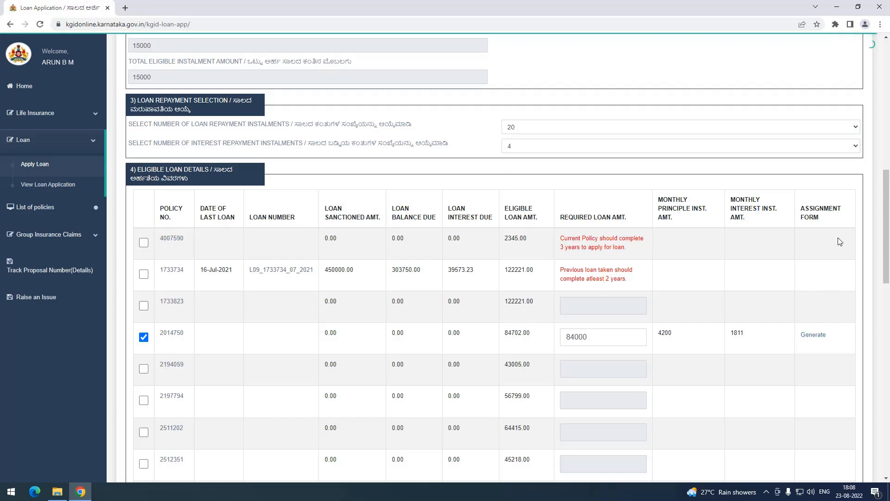
# Step: Generate the assignment form for the selected policy, view the resulting PDF and return to the loan application
pyautogui.click(809, 338)
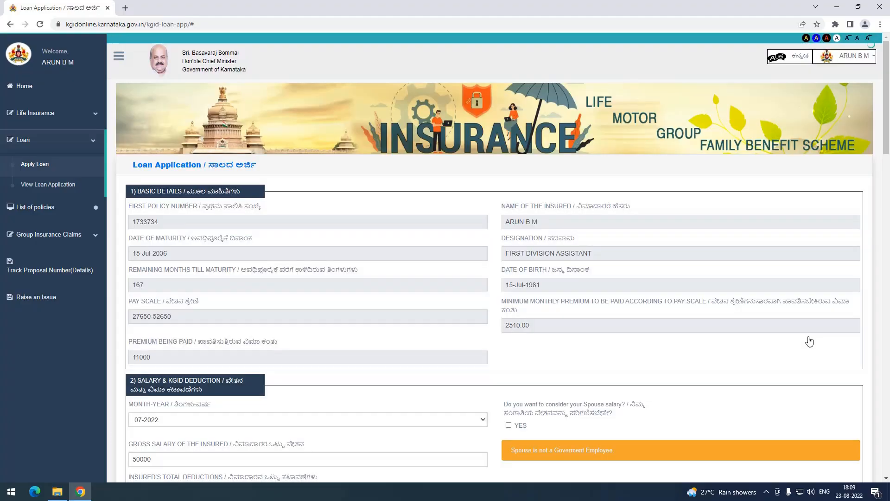
pyautogui.scroll(-13, 789, 362)
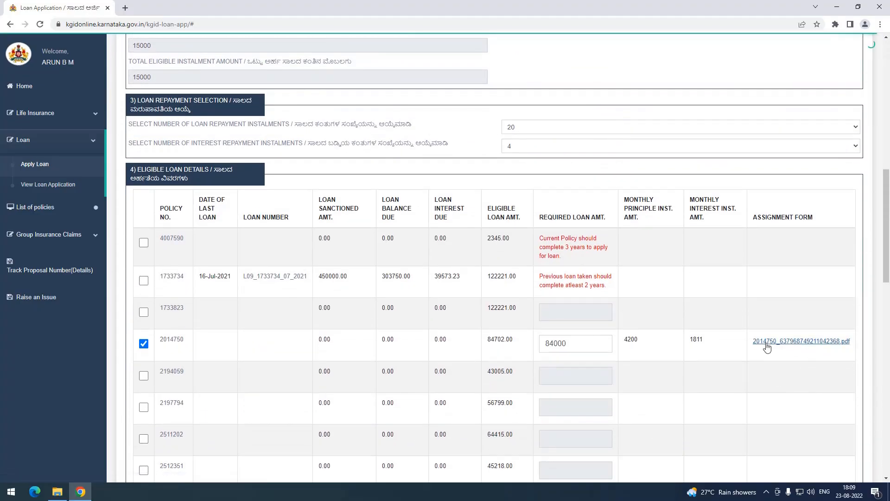
pyautogui.click(793, 344)
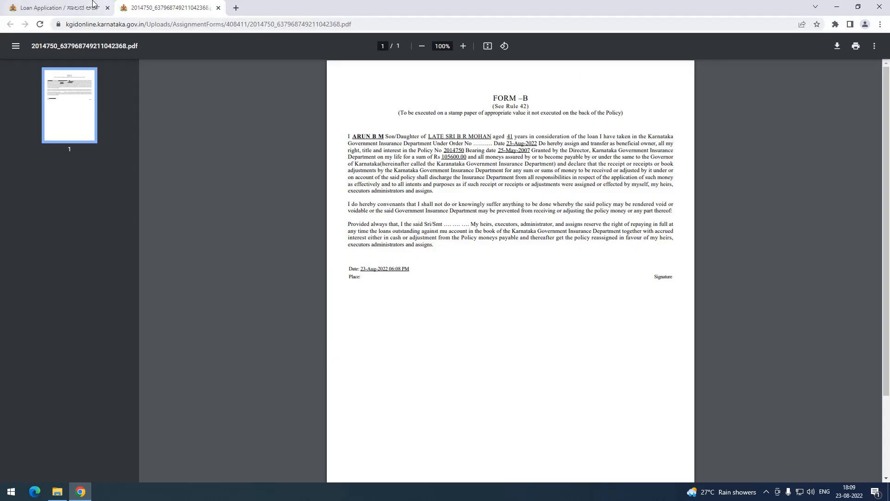
pyautogui.click(60, 8)
# Step: Examine the present loan instalment, gross amount and branch adjustment in the Deduction and Loan Disbursement Amount section
pyautogui.scroll(-15, 745, 361)
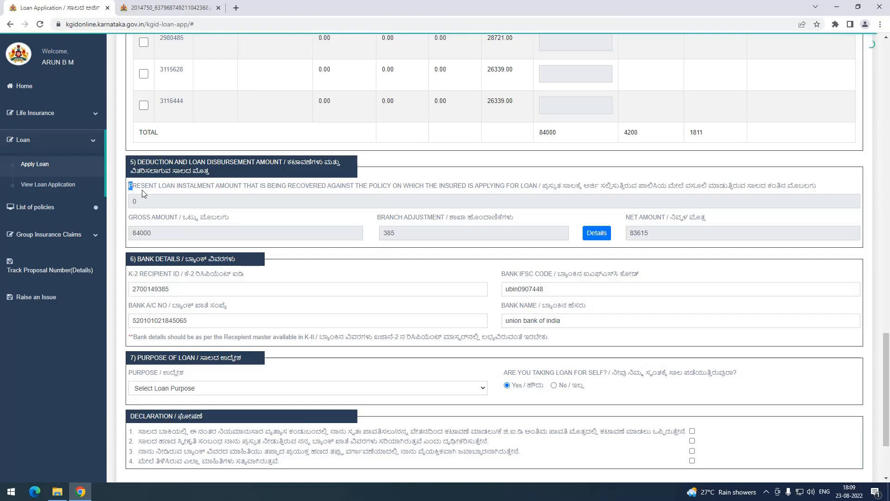
pyautogui.moveTo(129, 186); pyautogui.dragTo(220, 196)
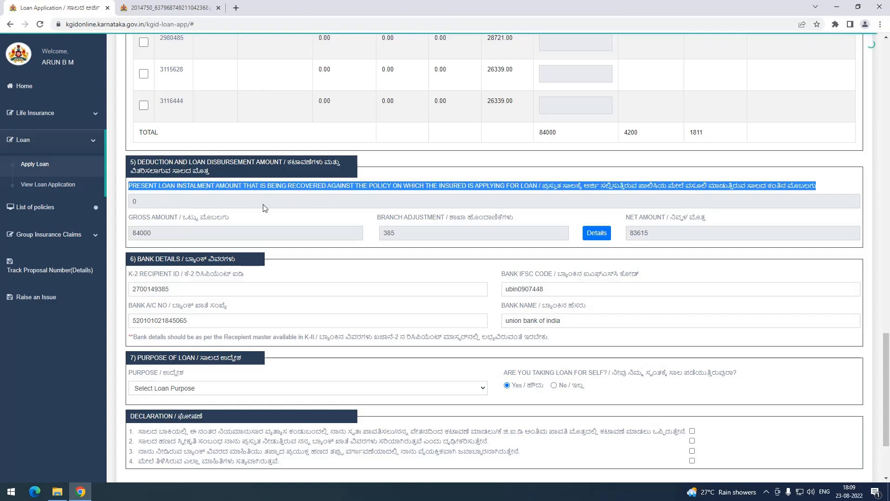
pyautogui.click(142, 205)
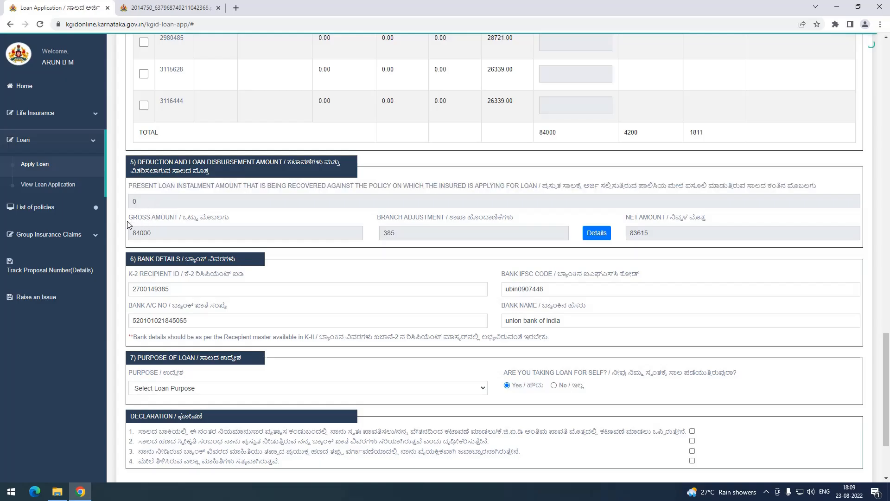
pyautogui.moveTo(129, 218); pyautogui.dragTo(241, 227)
pyautogui.moveTo(129, 235); pyautogui.dragTo(198, 237)
pyautogui.click(172, 235)
pyautogui.moveTo(379, 223)
pyautogui.mouseDown()
pyautogui.moveTo(446, 224)
pyautogui.moveTo(374, 236)
pyautogui.mouseUp()
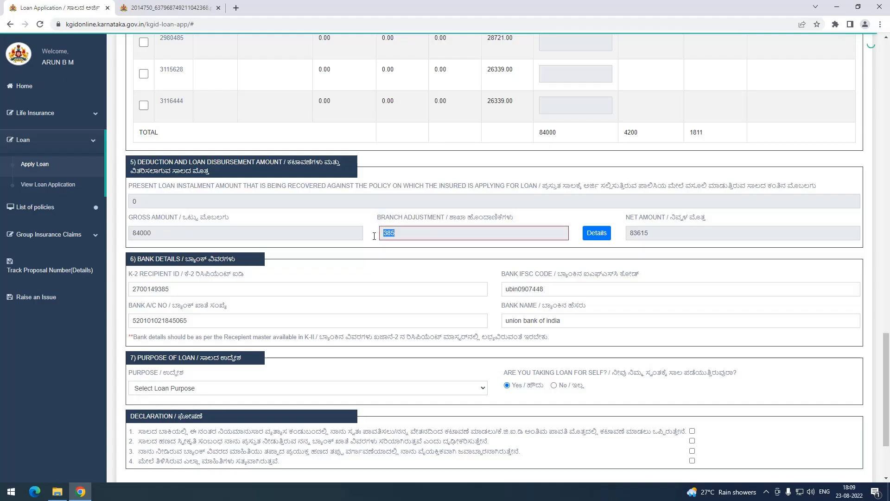
pyautogui.click(409, 235)
pyautogui.moveTo(162, 230); pyautogui.dragTo(123, 239)
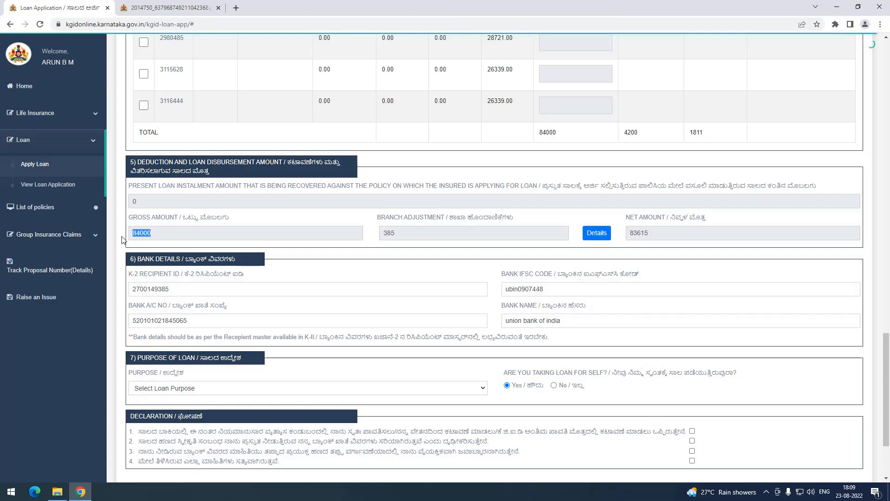
pyautogui.click(409, 231)
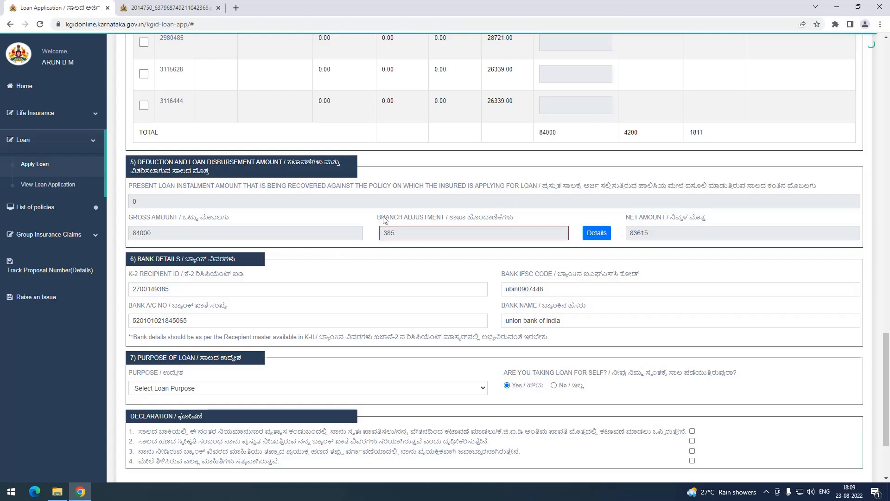
pyautogui.moveTo(383, 219); pyautogui.dragTo(509, 226)
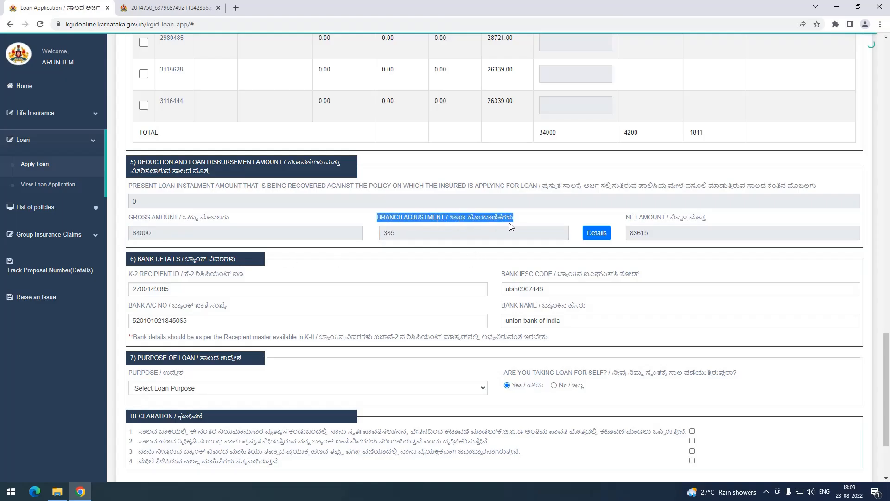
# Step: View the branch adjustment details for all policies, including the loan principal and interest due columns, and close them
pyautogui.click(599, 235)
pyautogui.scroll(-3, 396, 227)
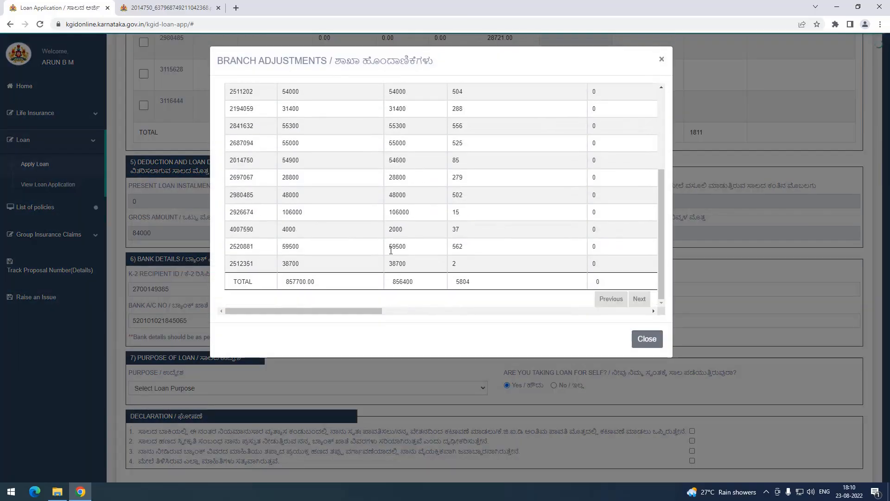
pyautogui.scroll(5, 378, 259)
pyautogui.moveTo(370, 312); pyautogui.dragTo(616, 328)
pyautogui.click(662, 58)
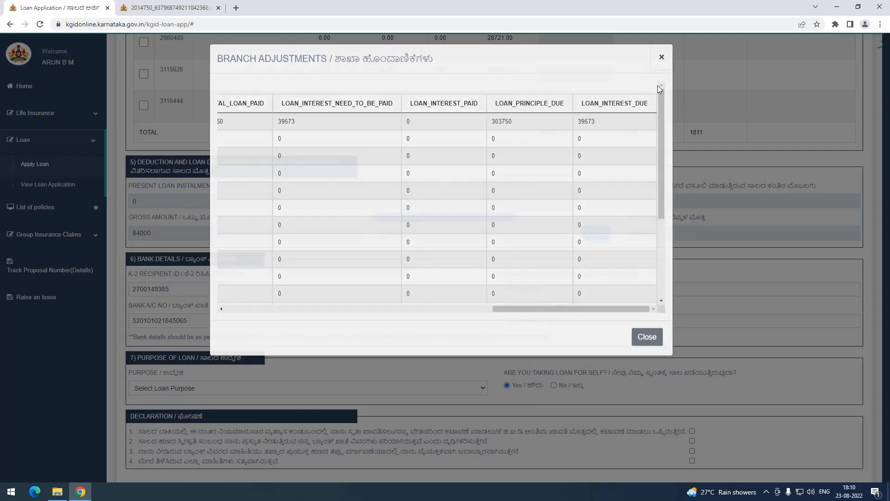
# Step: Check the net amount in the Deduction and Loan Disbursement Amount section
pyautogui.scroll(-2, 268, 224)
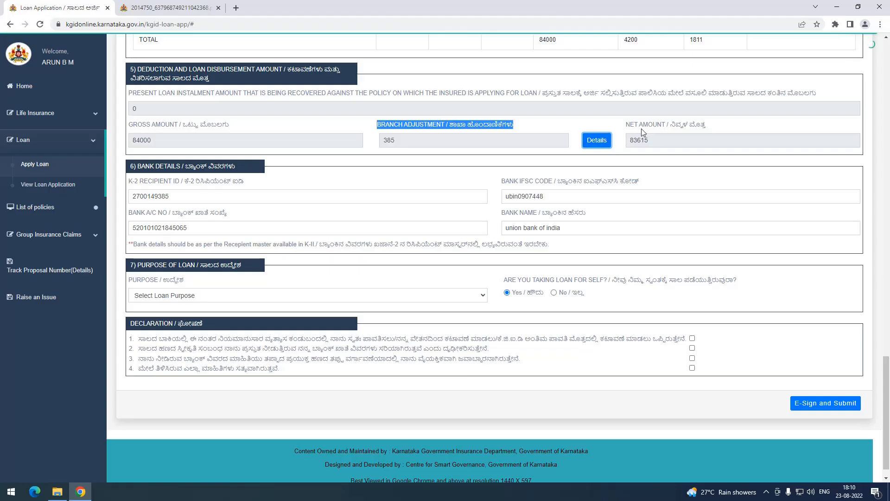
pyautogui.moveTo(639, 141)
pyautogui.mouseDown()
pyautogui.moveTo(663, 143)
pyautogui.moveTo(650, 136)
pyautogui.mouseUp()
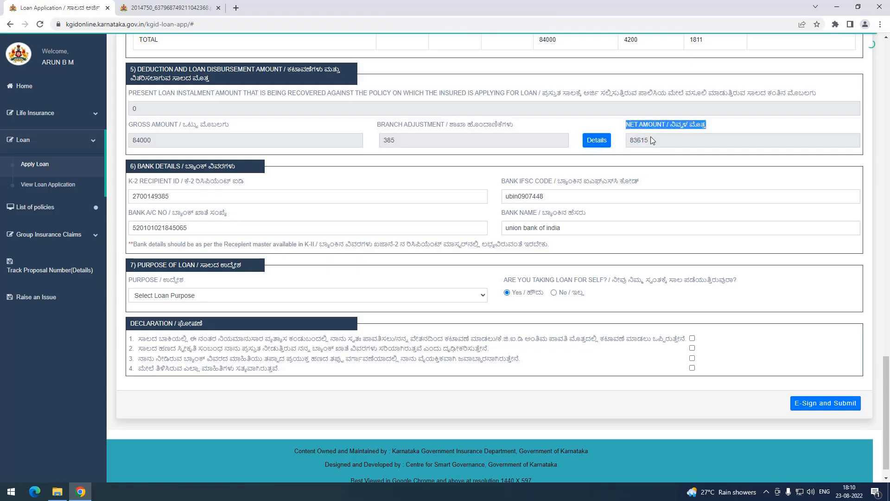
pyautogui.doubleClick(638, 141)
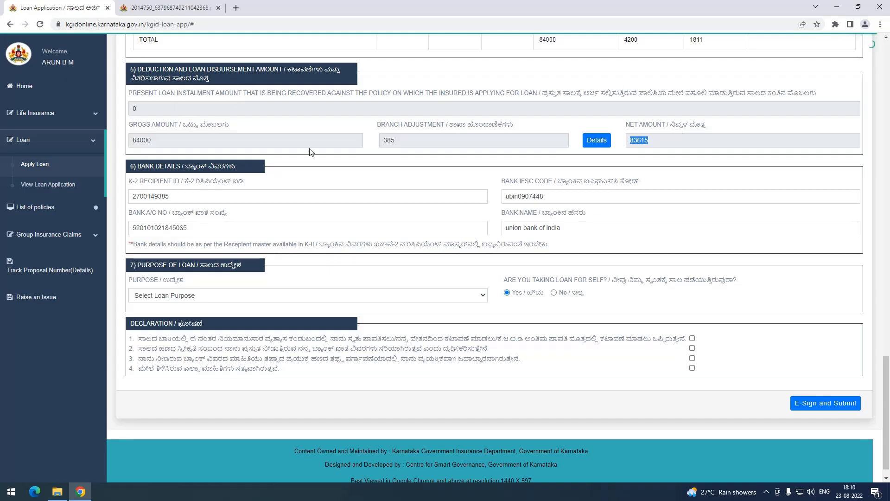
pyautogui.click(654, 157)
# Step: Review the Bank Details section, including the K-2 recipient ID and the note about matching the K-II recipient master
pyautogui.moveTo(153, 170); pyautogui.dragTo(251, 174)
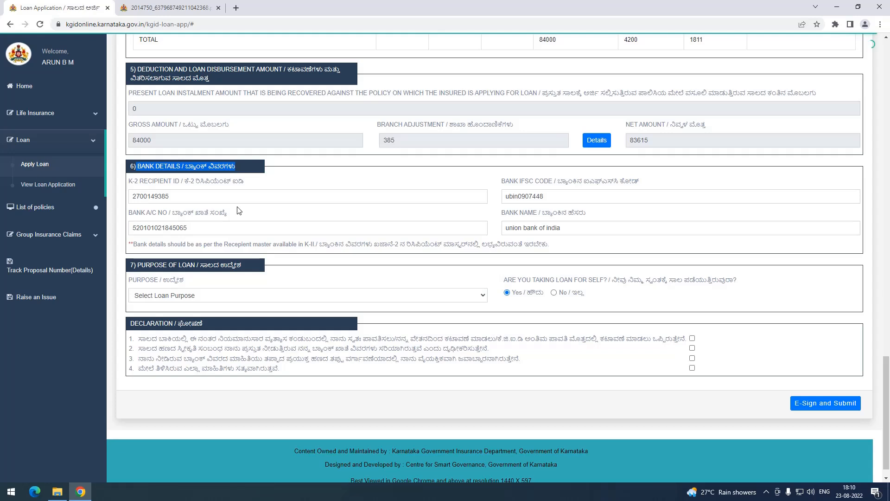
pyautogui.click(221, 198)
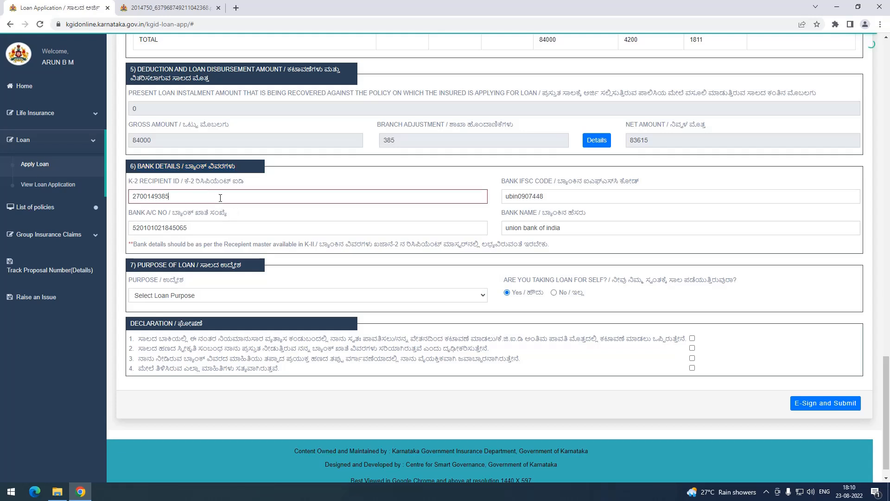
pyautogui.moveTo(129, 181); pyautogui.dragTo(241, 187)
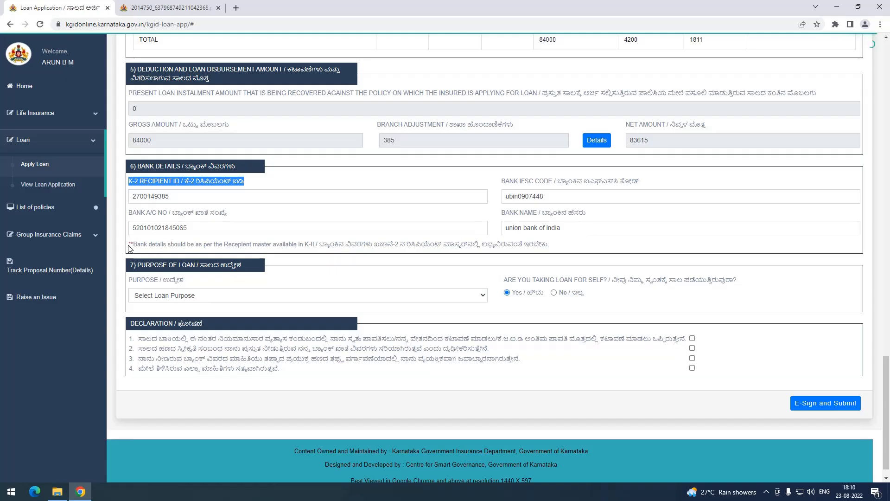
pyautogui.moveTo(131, 244); pyautogui.dragTo(590, 249)
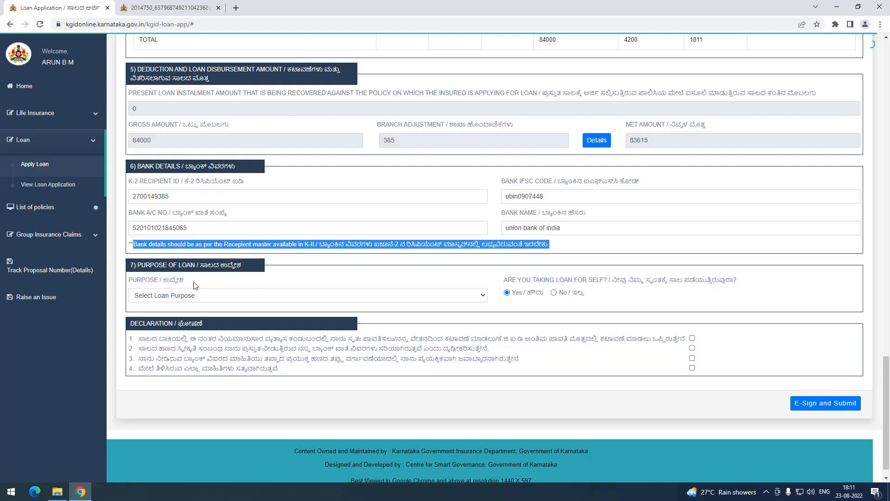
# Step: Set the purpose of the loan to Education
pyautogui.click(285, 277)
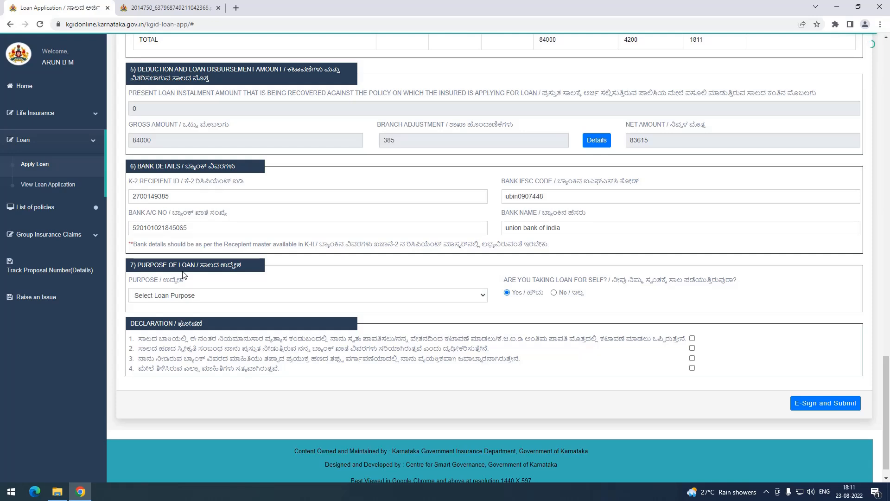
pyautogui.click(168, 297)
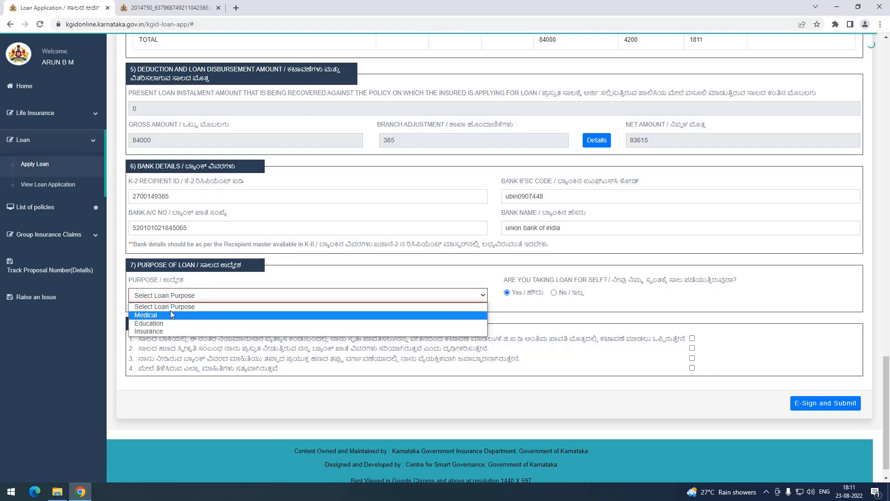
pyautogui.click(162, 324)
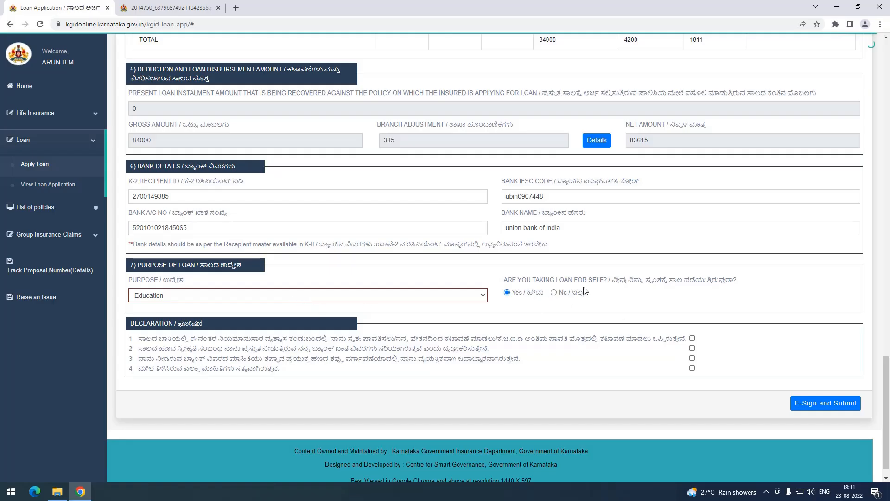
# Step: View the family member options for a loan not taken for self, and return the answer to Yes
pyautogui.click(554, 294)
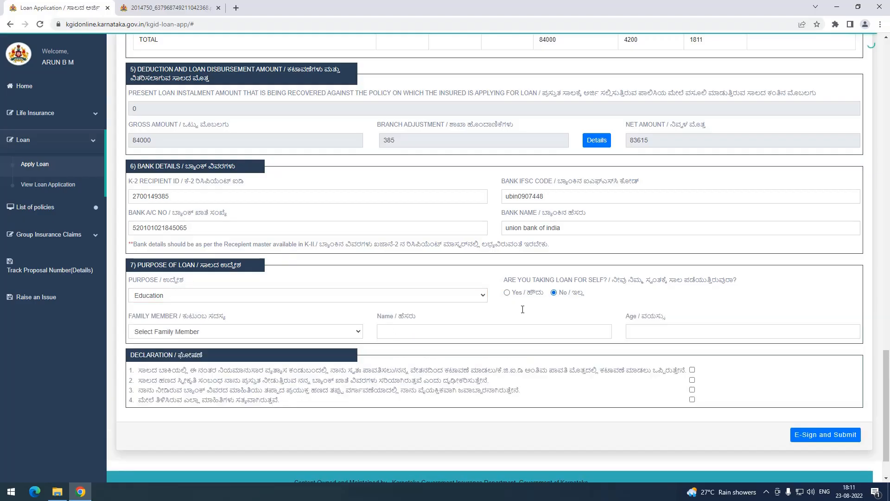
pyautogui.click(202, 331)
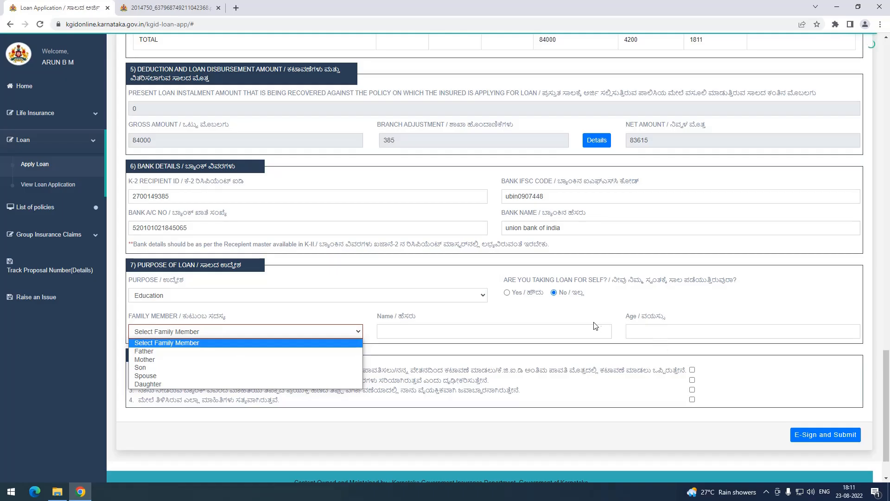
pyautogui.click(508, 294)
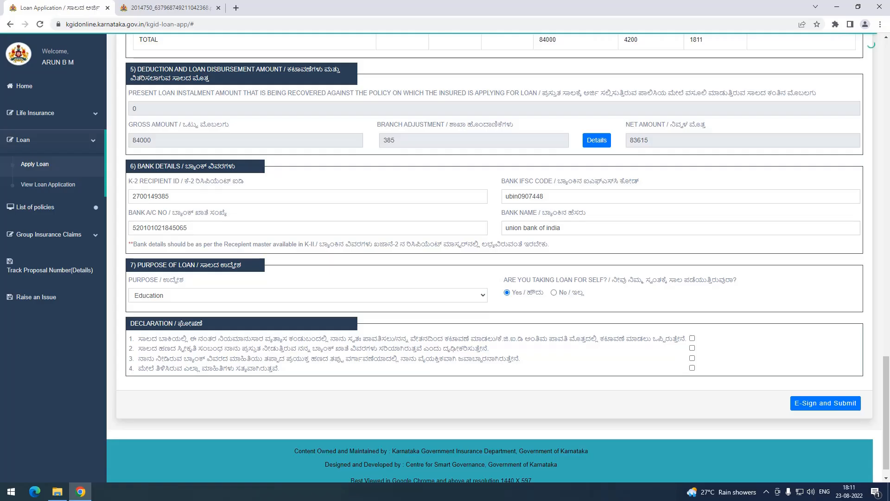
# Step: Accept all four statements in the Declaration section
pyautogui.click(692, 338)
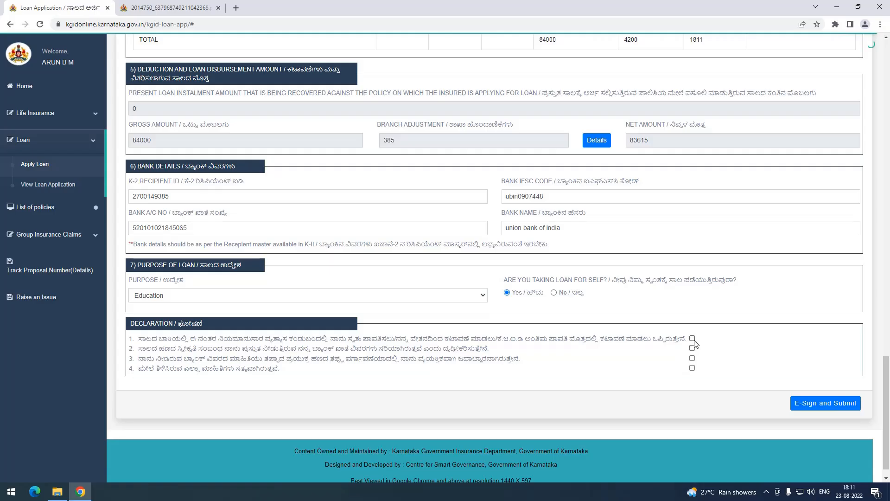
pyautogui.click(693, 348)
pyautogui.click(692, 358)
pyautogui.click(693, 368)
# Step: Review the completed loan application form and submit it for e-signing
pyautogui.scroll(15, 224, 181)
pyautogui.scroll(9, 241, 219)
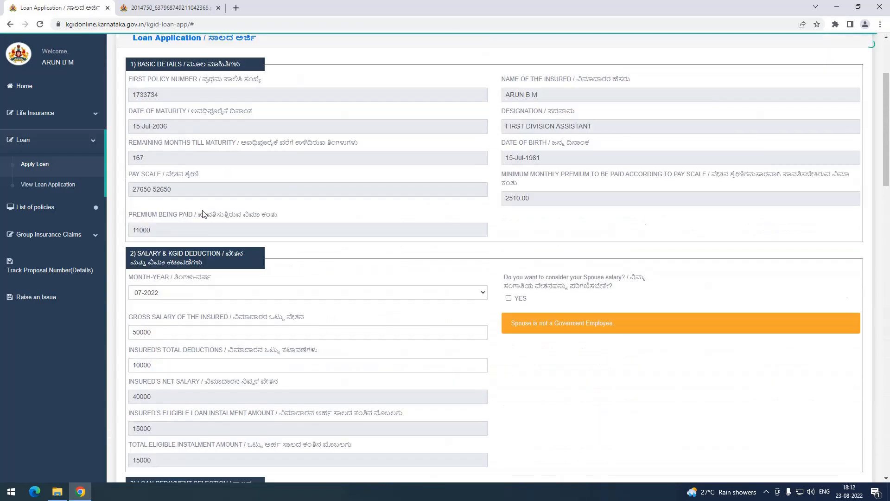
pyautogui.scroll(-5, 455, 285)
pyautogui.scroll(-15, 455, 284)
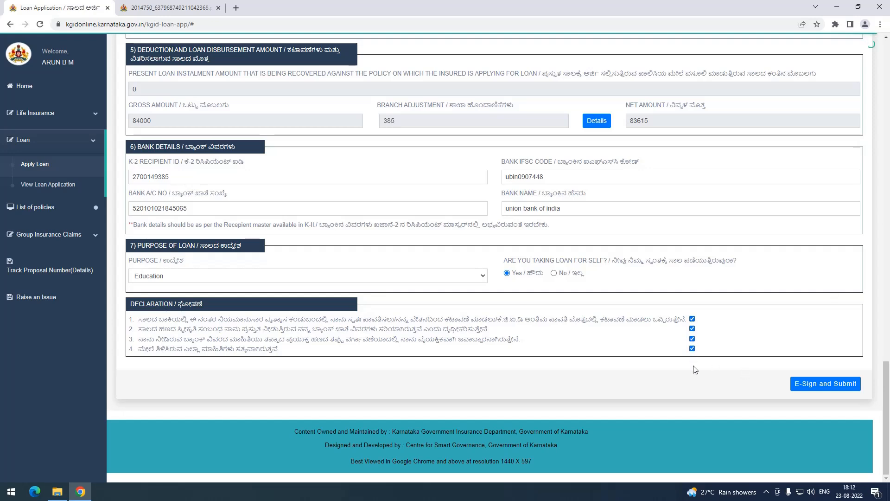
pyautogui.click(832, 389)
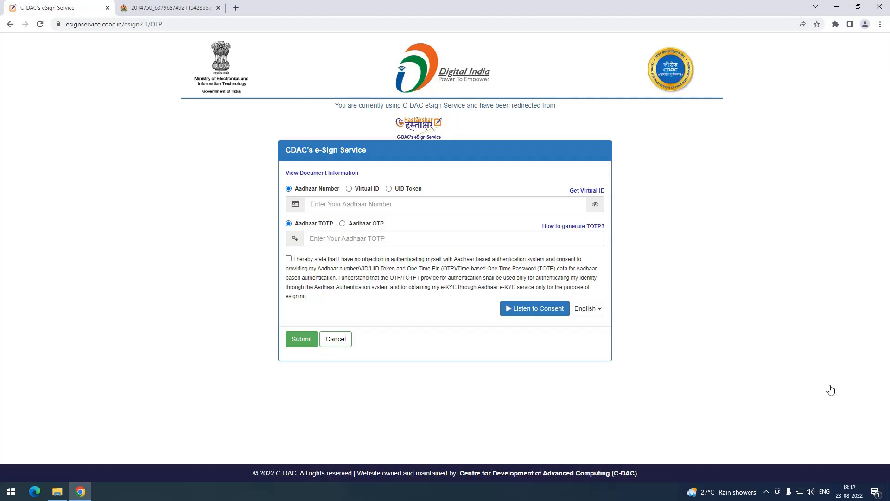
# Step: Enter the Aadhaar number in the e-Sign service and request an Aadhaar OTP as the authentication method
pyautogui.click(335, 203)
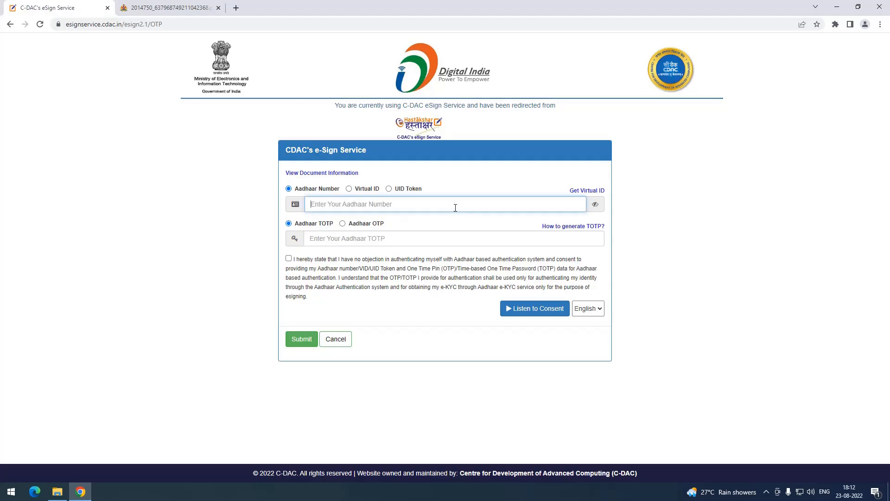
pyautogui.write('••••••••••')
pyautogui.click(350, 229)
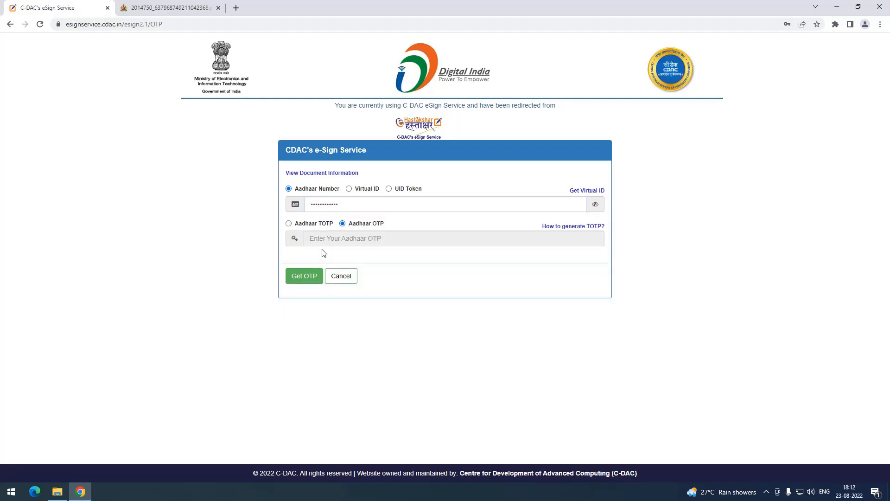
pyautogui.click(304, 277)
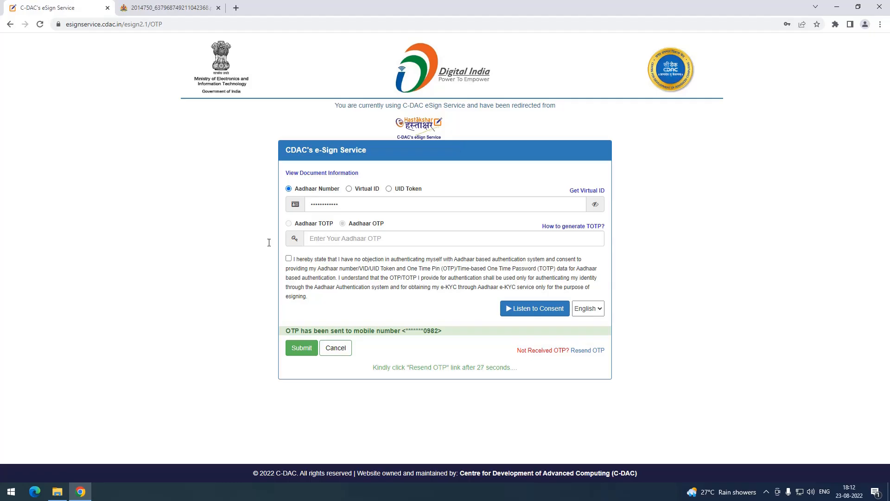
# Step: Enter the Aadhaar OTP, agree to the consent statement and submit the e-signature, declining to save the password
pyautogui.click(349, 239)
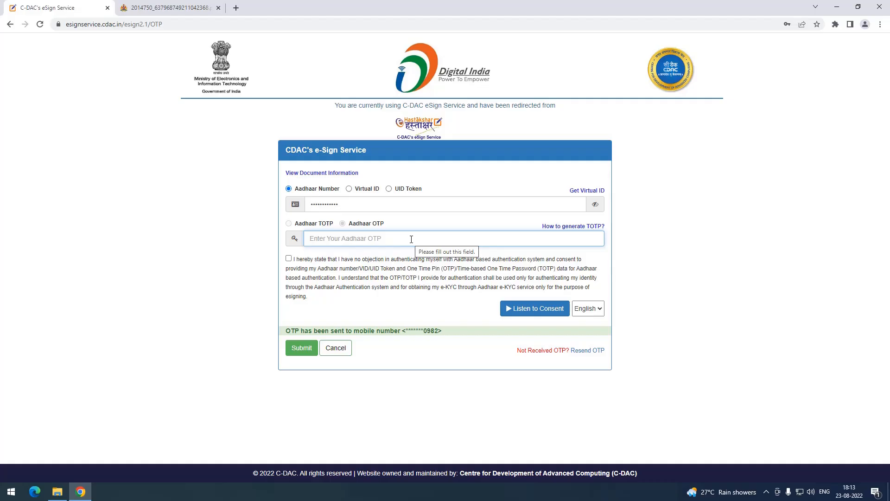
pyautogui.write('••••••')
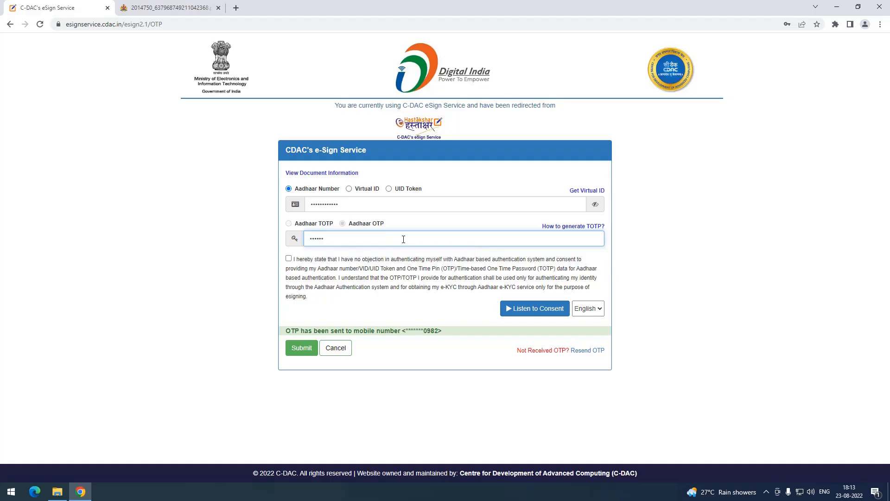
pyautogui.click(289, 259)
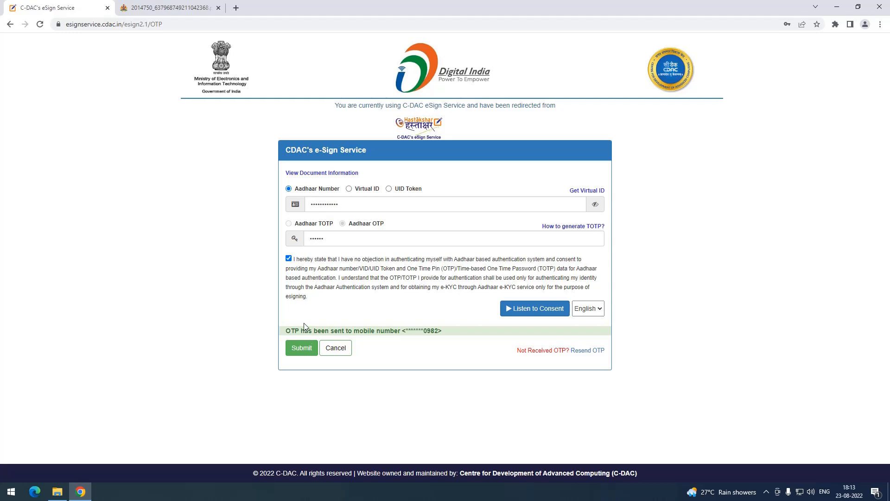
pyautogui.click(301, 347)
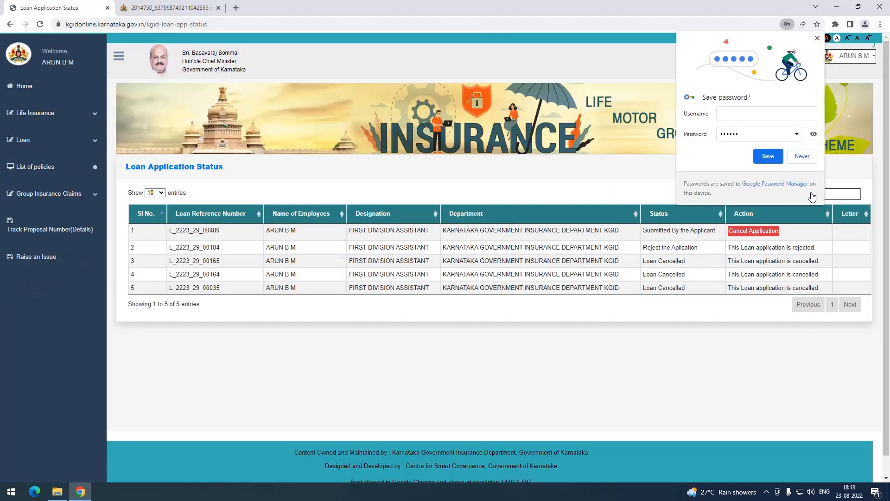
pyautogui.click(803, 157)
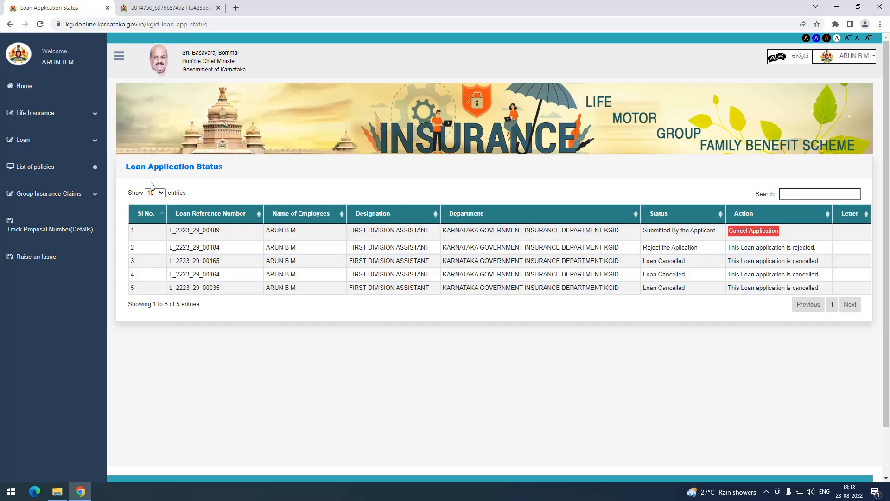
# Step: Check the loan reference number and status of the newest application in the Loan Application Status list
pyautogui.moveTo(125, 167); pyautogui.dragTo(224, 175)
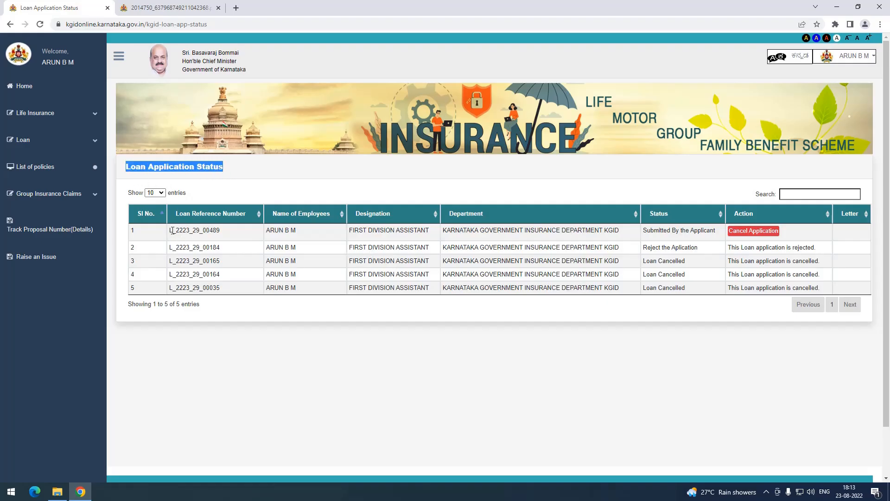
pyautogui.moveTo(170, 231); pyautogui.dragTo(224, 237)
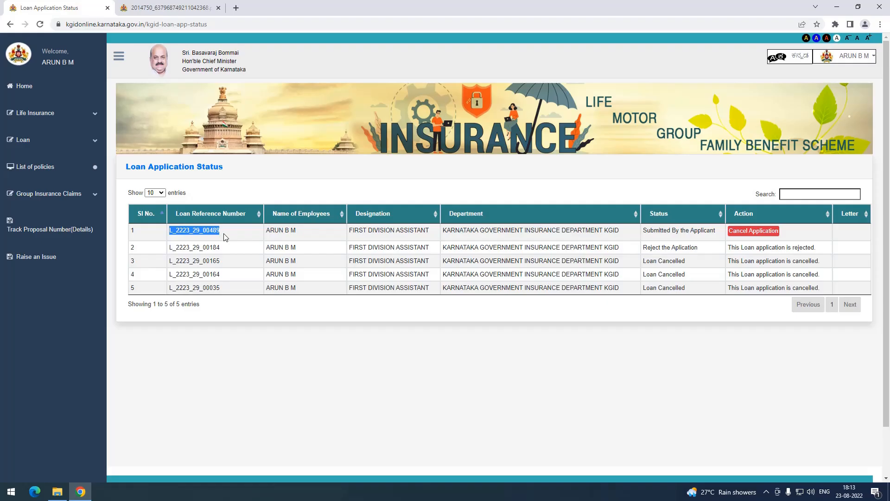
pyautogui.moveTo(643, 232); pyautogui.dragTo(740, 242)
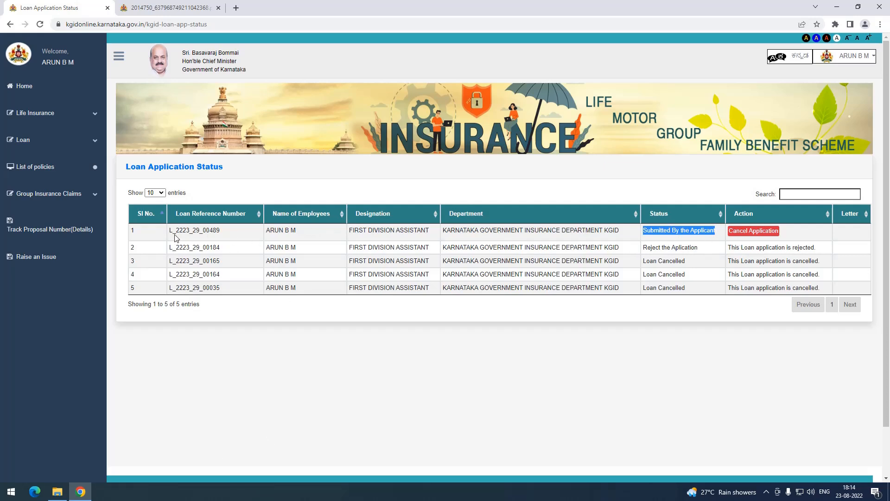
pyautogui.moveTo(170, 233); pyautogui.dragTo(224, 237)
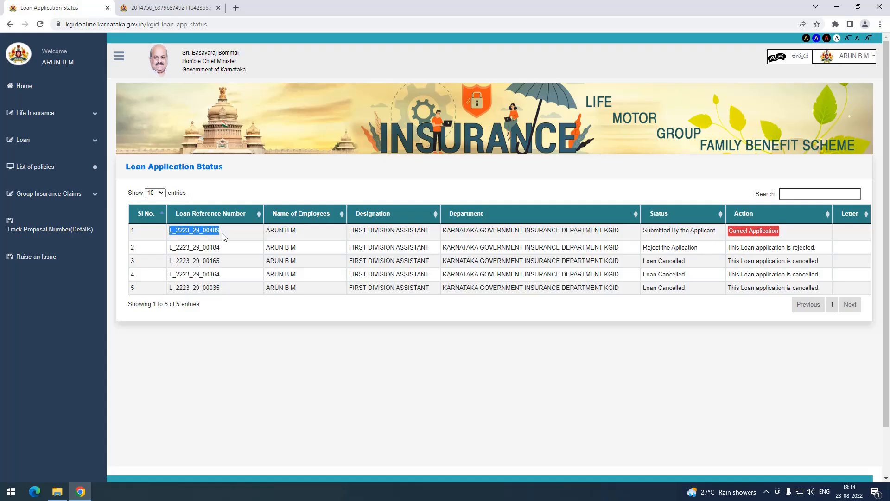
pyautogui.click(260, 337)
# Step: Open the View Loan Application page and check the status of the newest application
pyautogui.click(40, 146)
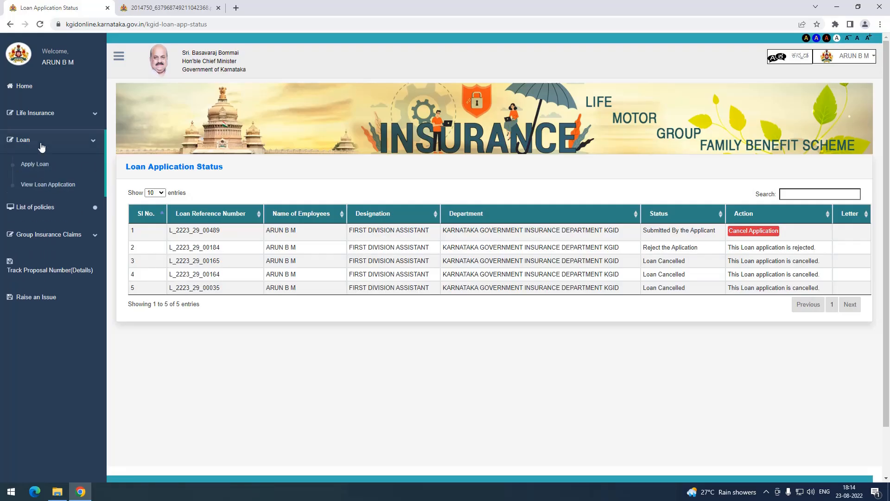
pyautogui.click(39, 184)
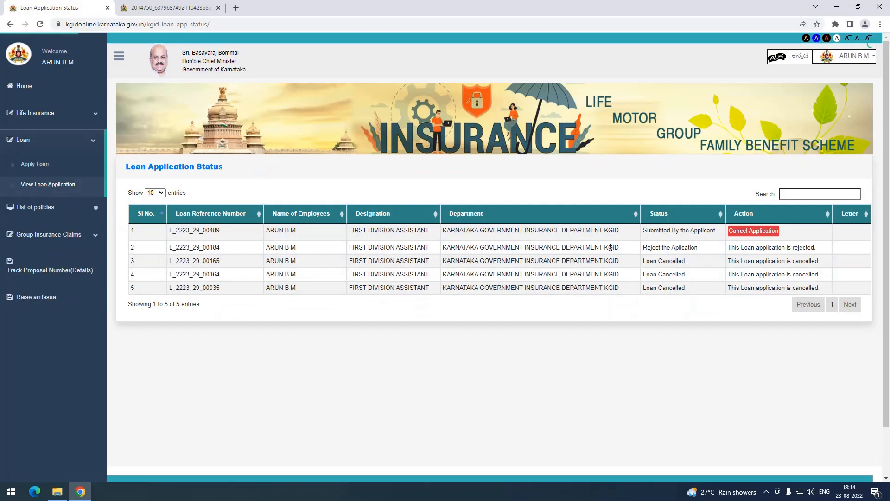
pyautogui.moveTo(644, 232); pyautogui.dragTo(721, 237)
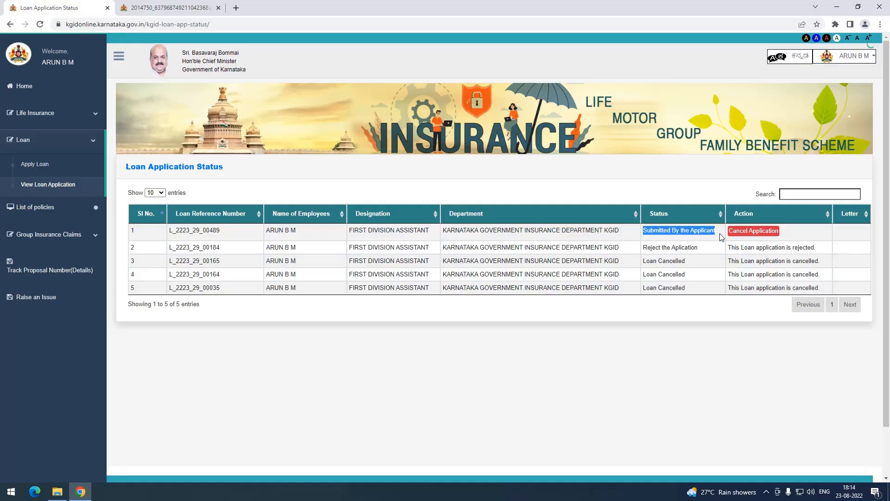